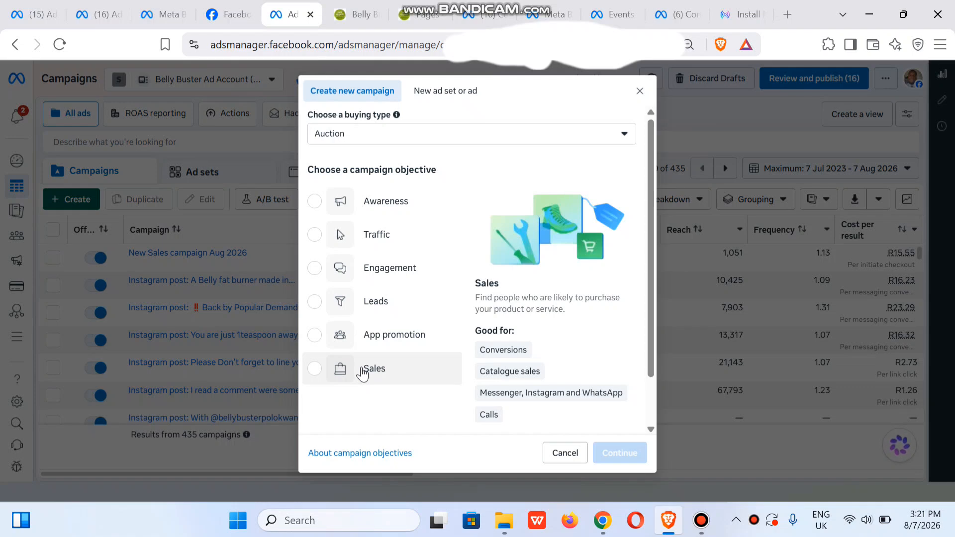
Create a new campaign with the Sales objective, keeping the Auction buying type.
click(362, 373)
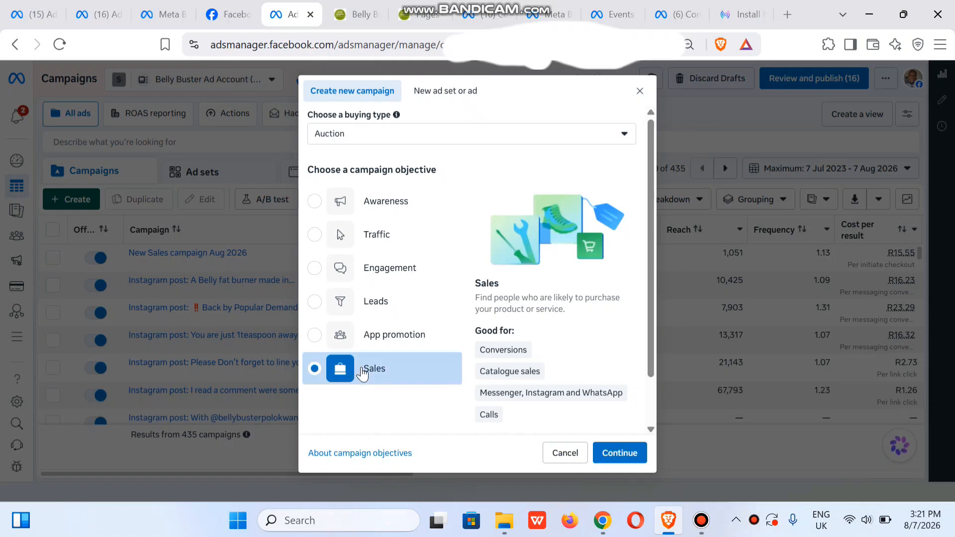
drag(653, 339, 649, 401)
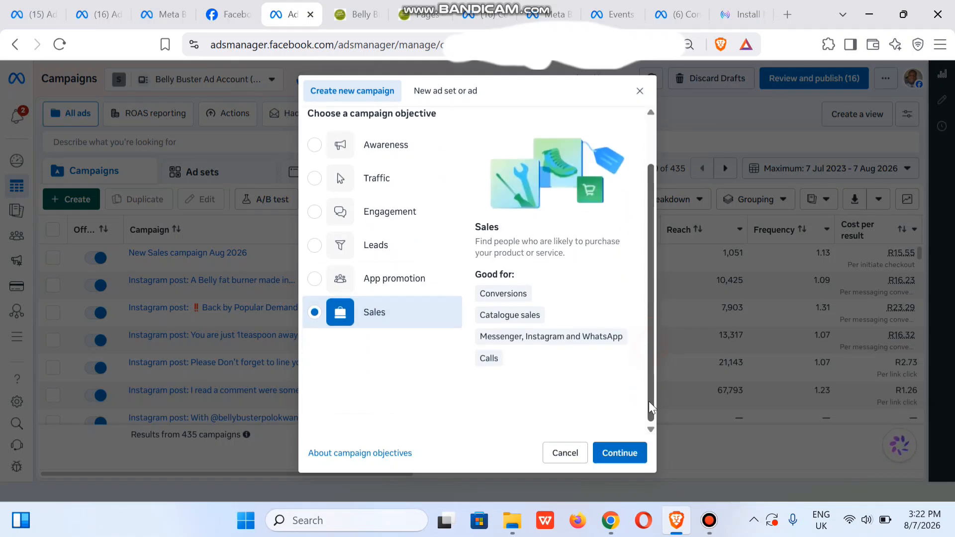
click(619, 453)
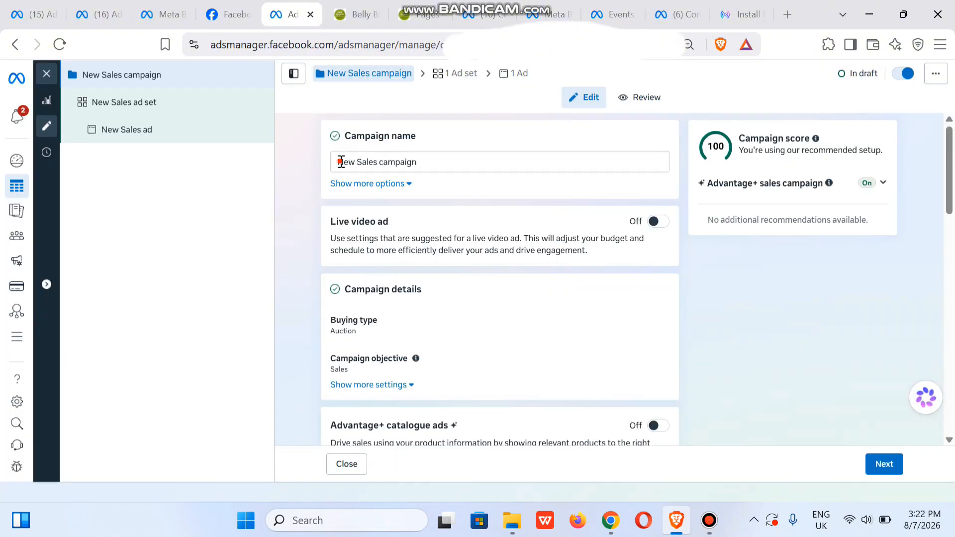
Rename the campaign as LP Aug 2026.
click(341, 163)
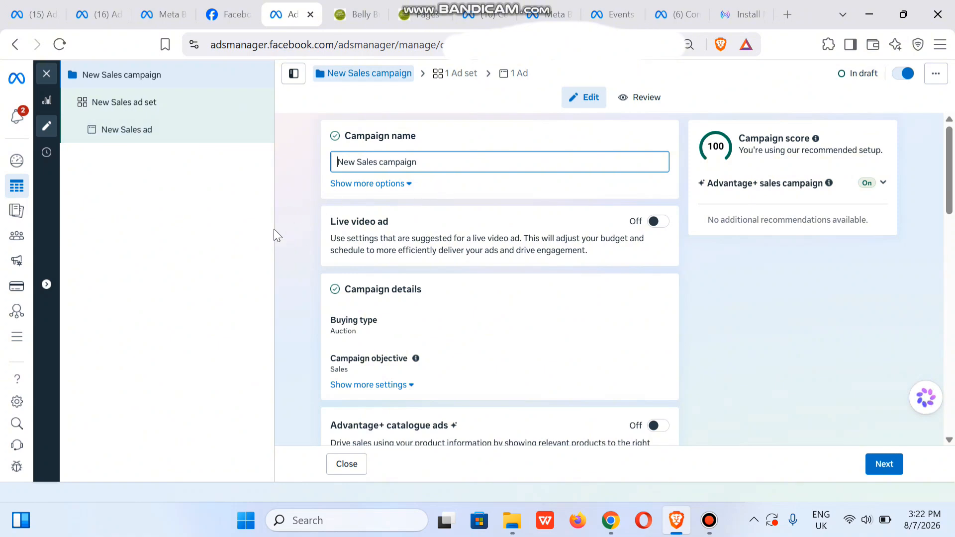
key(ctrl+a)
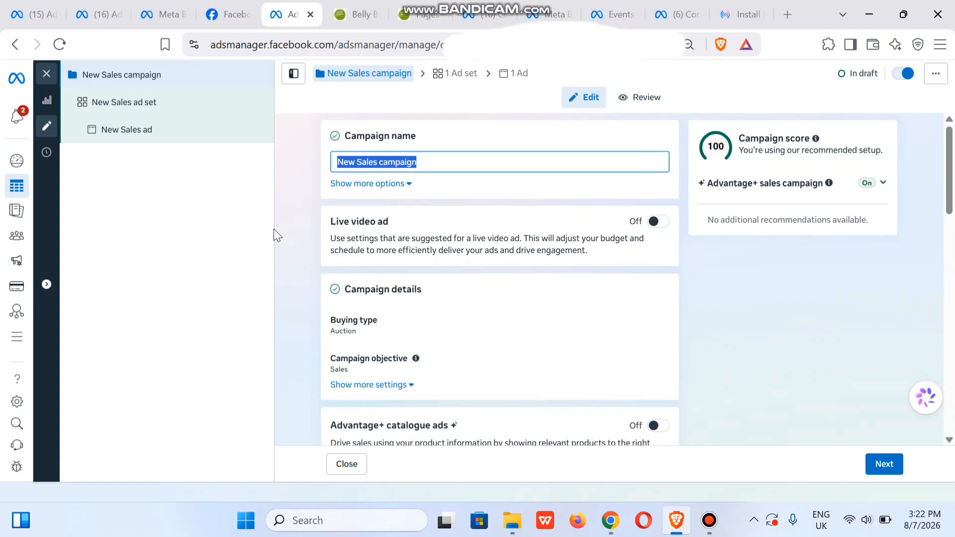
text(L)
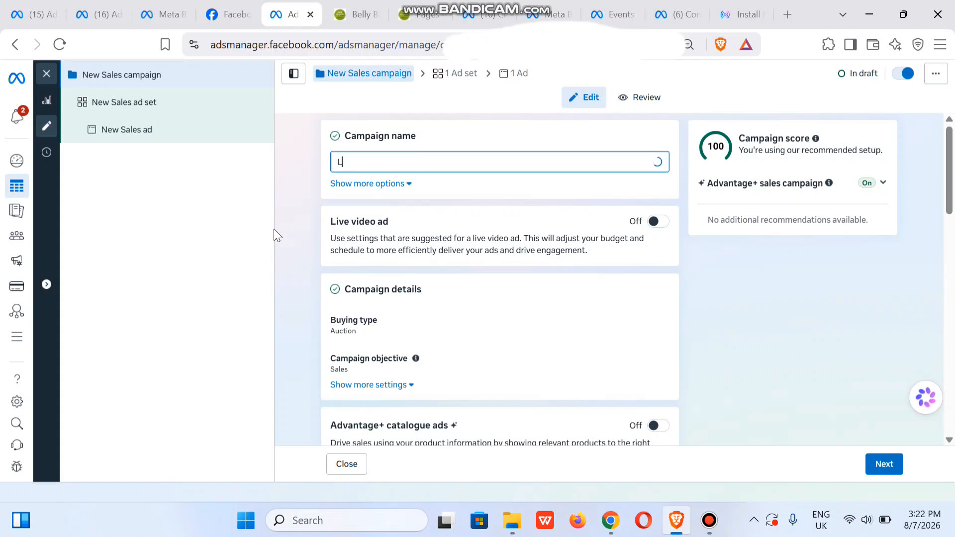
text(P Aug 2026)
click(239, 268)
Switch the campaign's budget strategy to Ad set budget.
scroll(953, 244, down, 5)
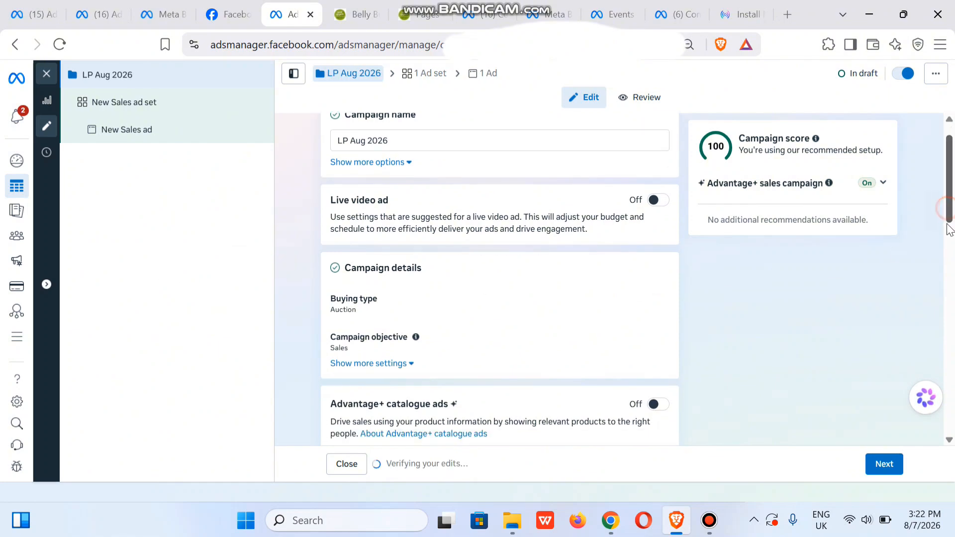
scroll(953, 293, down, 1)
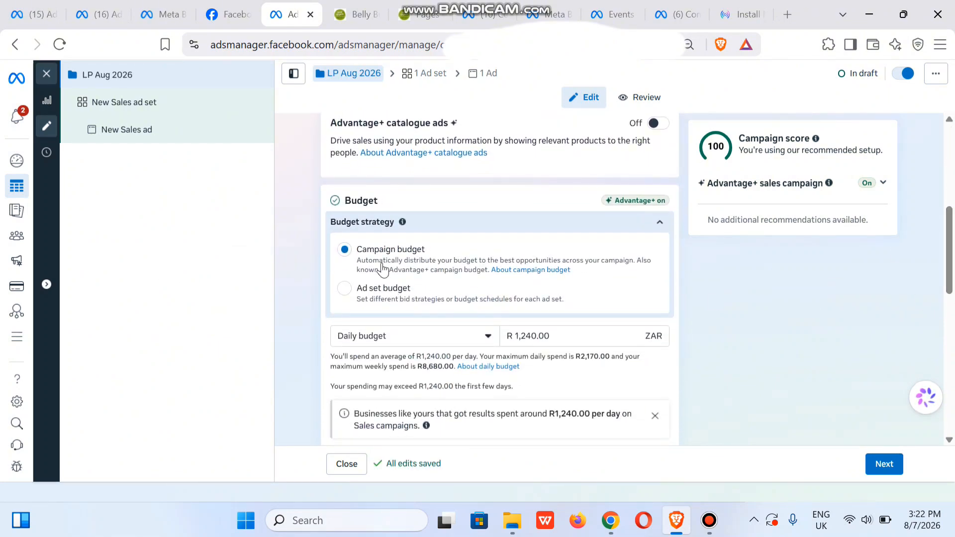
click(340, 289)
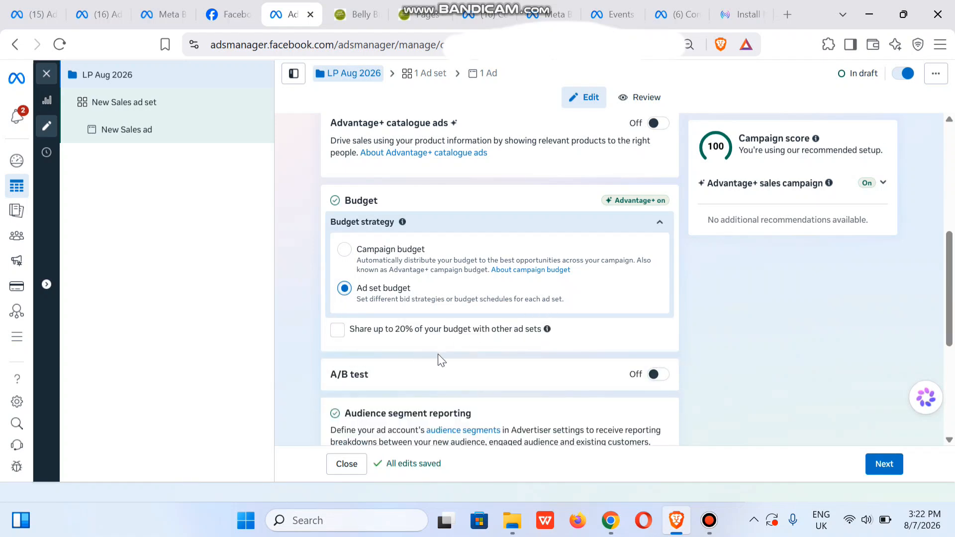
Check the special ad category options without declaring any, and continue to the ad set settings.
drag(950, 287, 954, 396)
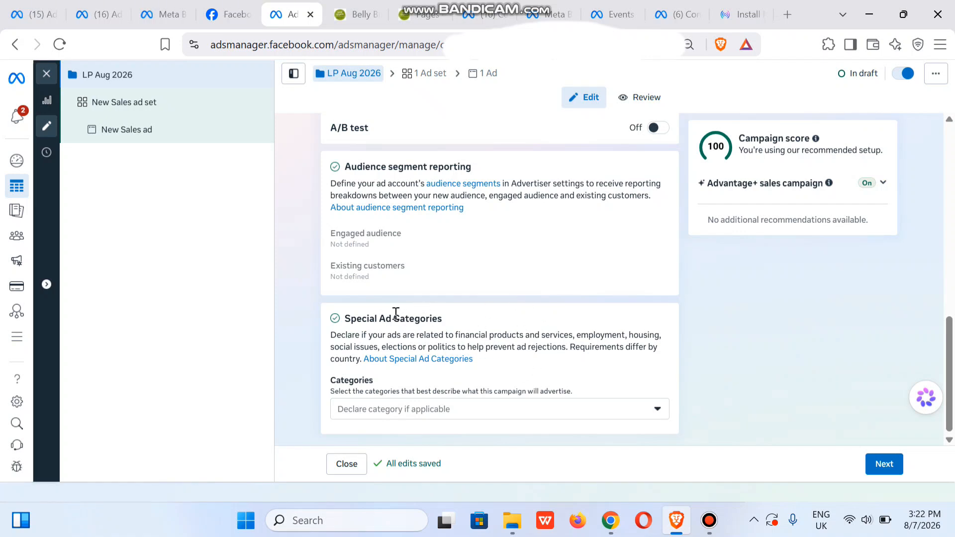
click(633, 415)
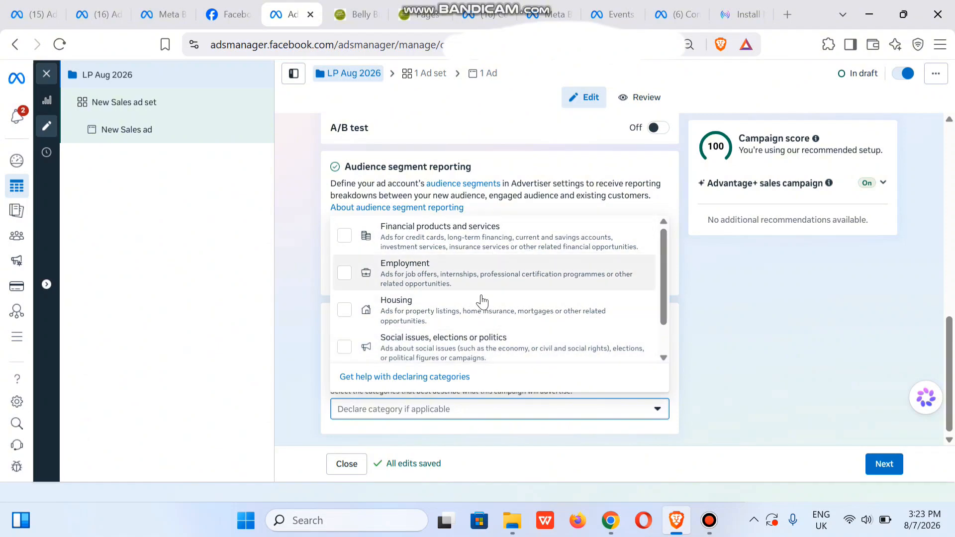
click(761, 396)
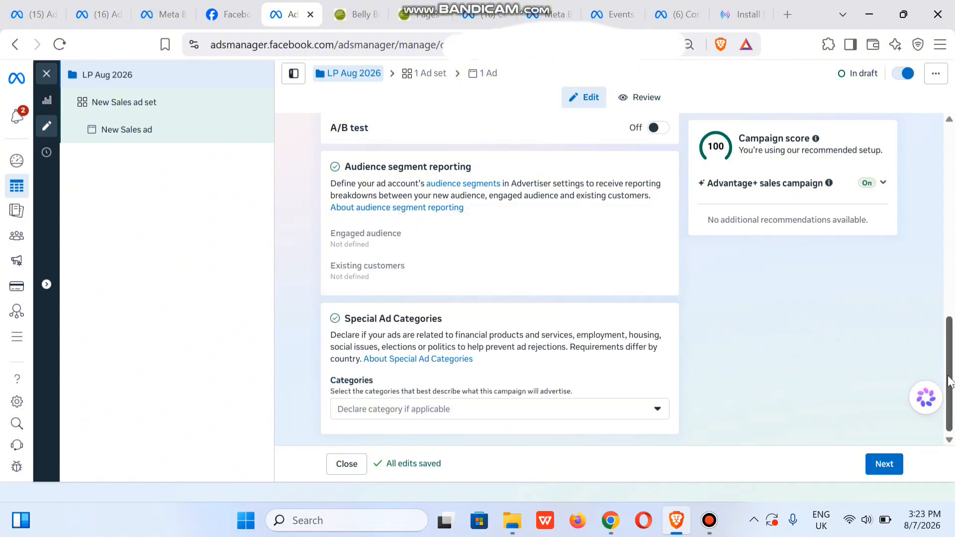
click(884, 464)
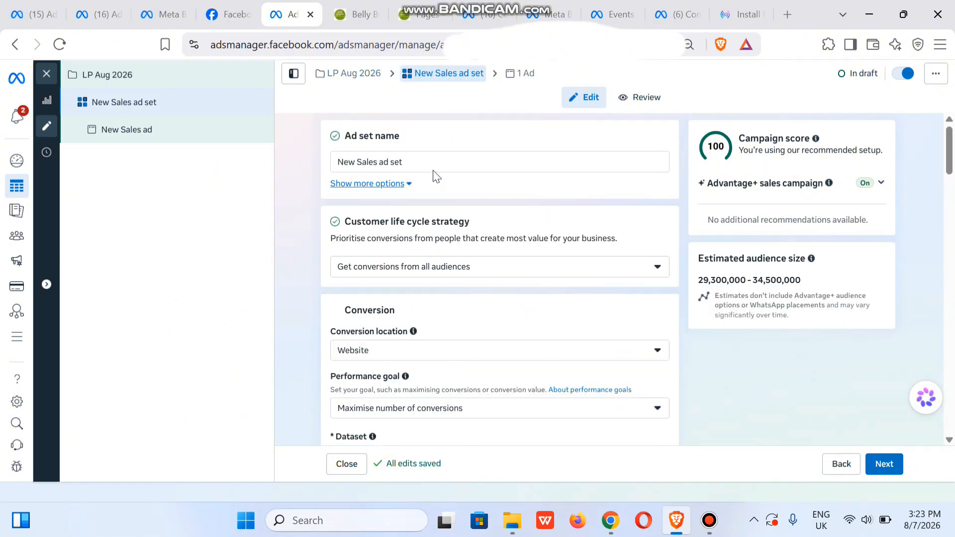
Rename the ad set as New Sales 01.
click(413, 160)
key(BackSpace)
key(BackSpace)
key(BackSpace)
key(BackSpace)
key(BackSpace)
key(BackSpace)
key(BackSpace)
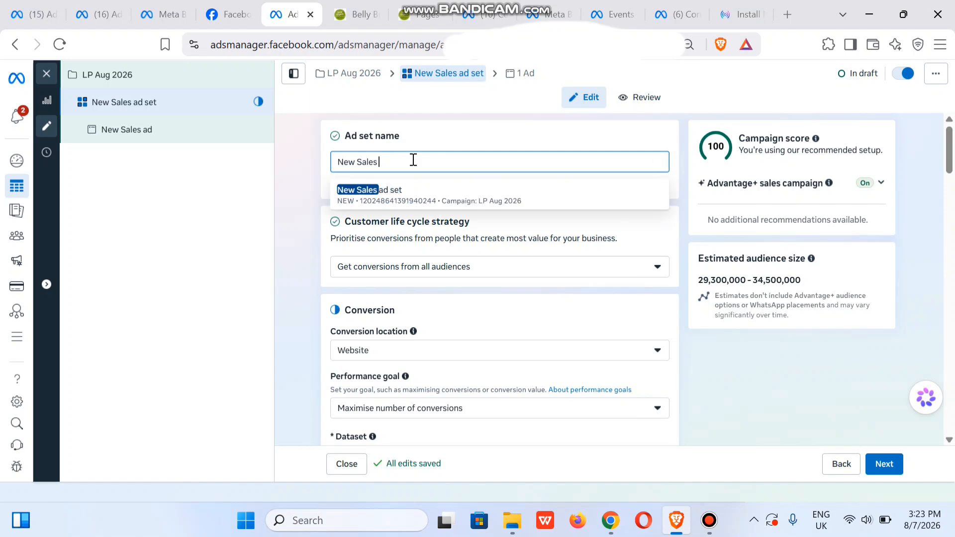
click(293, 156)
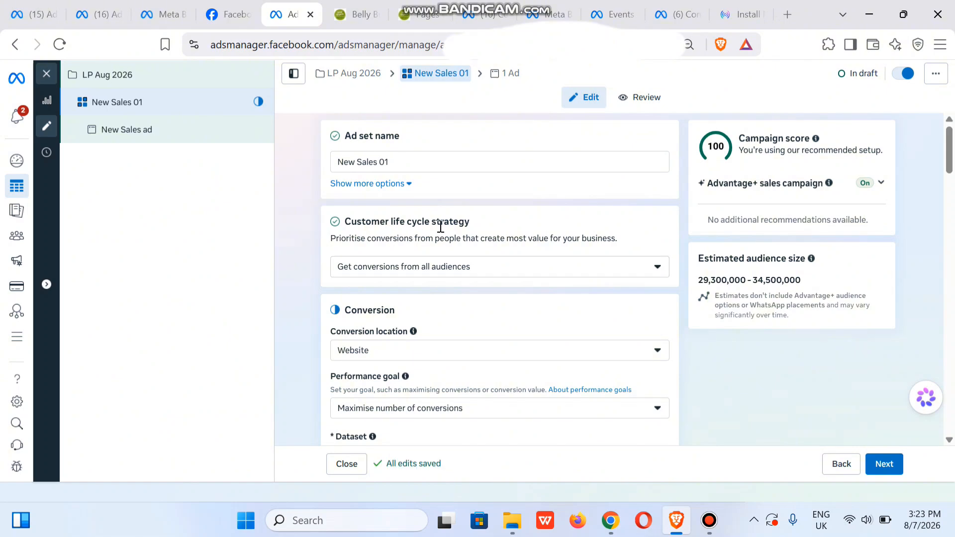
Keep the strategy of getting conversions from all audiences and set the performance goal to Maximise number of landing page views.
click(512, 271)
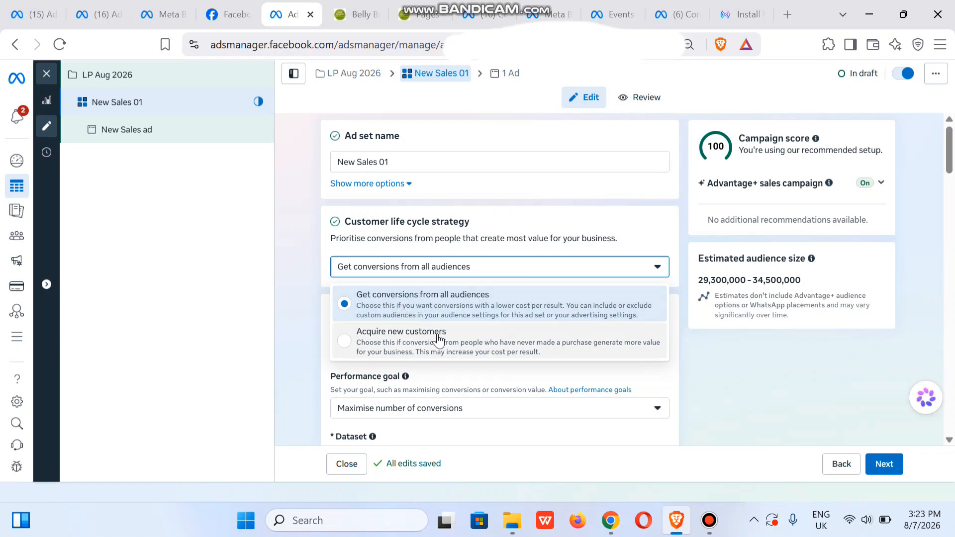
click(382, 298)
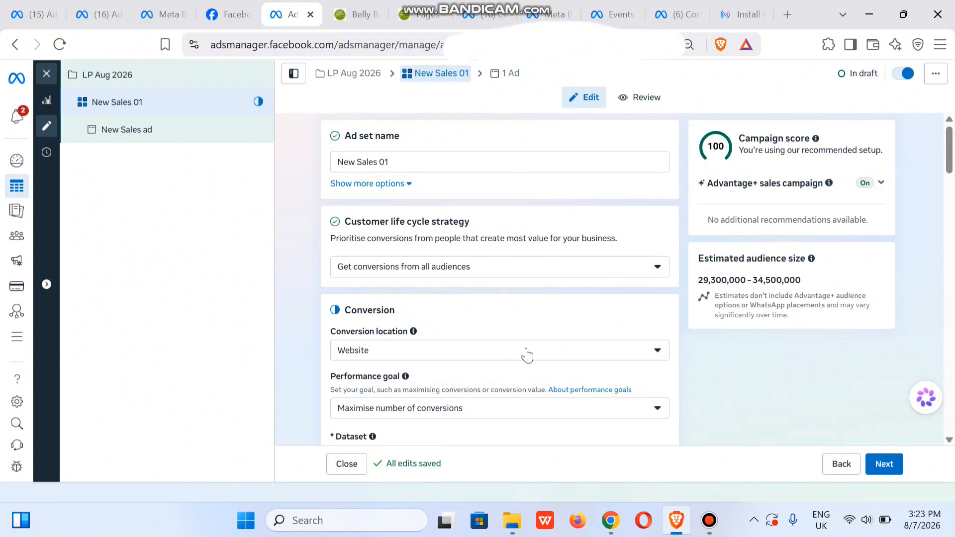
mouse_move(951, 166)
mouse_down()
mouse_move(950, 196)
mouse_move(947, 184)
mouse_up()
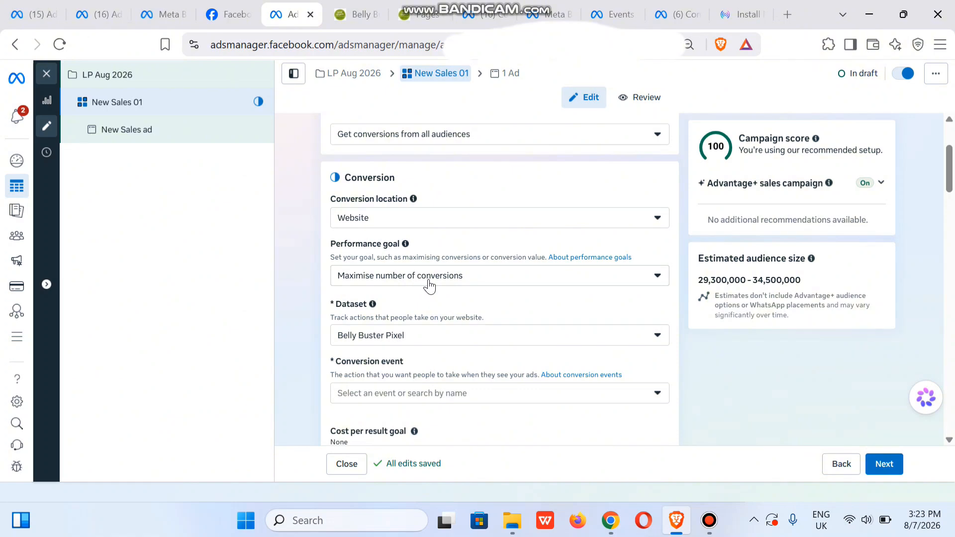
click(505, 279)
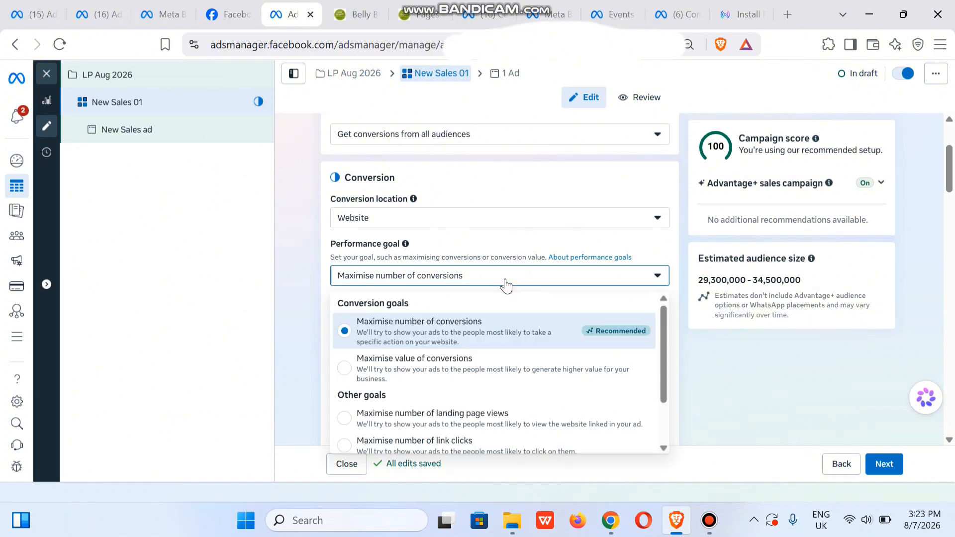
click(453, 427)
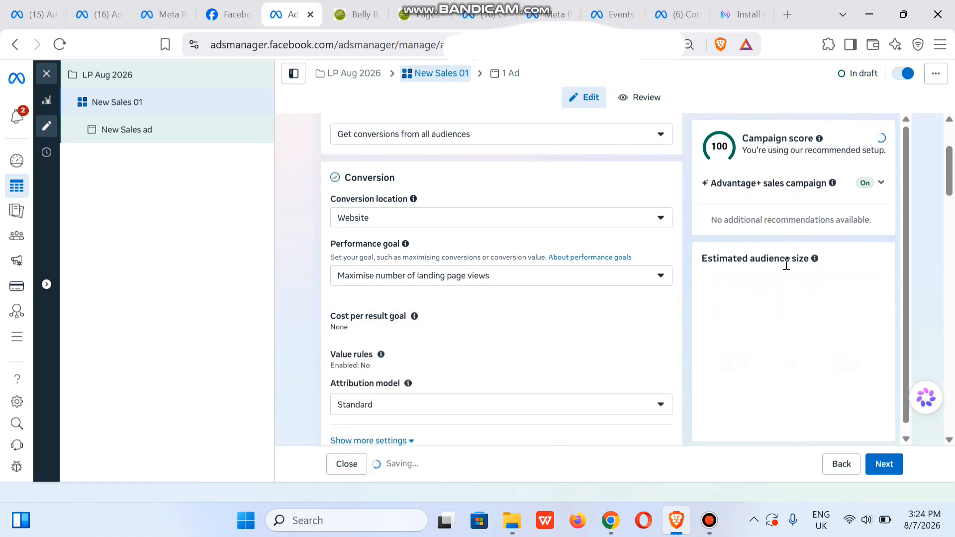
Set the ad set's daily budget to R150.
drag(950, 180, 950, 210)
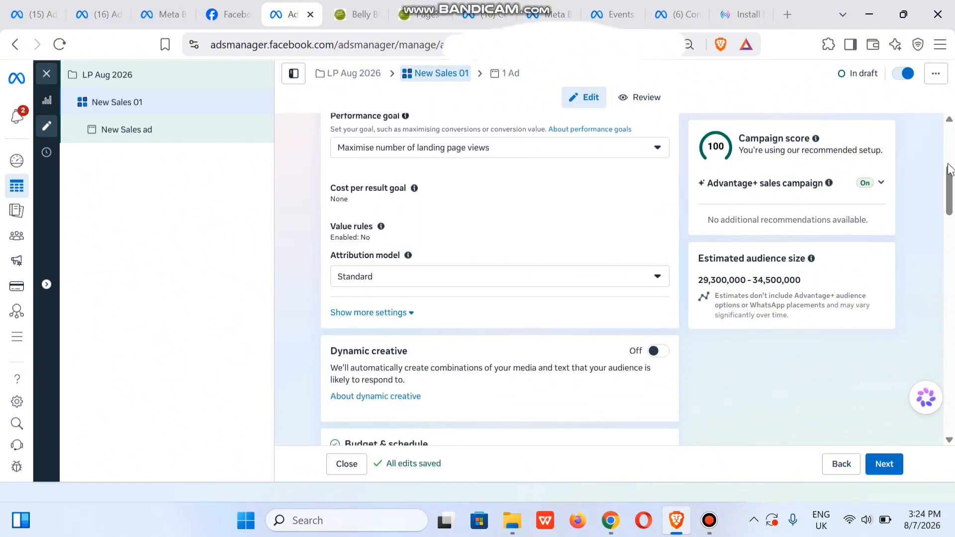
drag(950, 186, 950, 221)
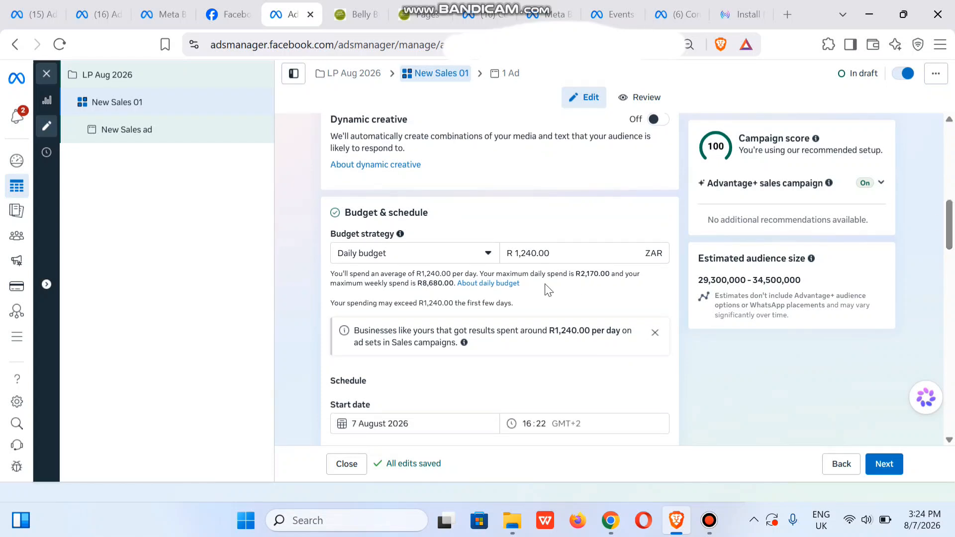
click(529, 253)
double_click(529, 254)
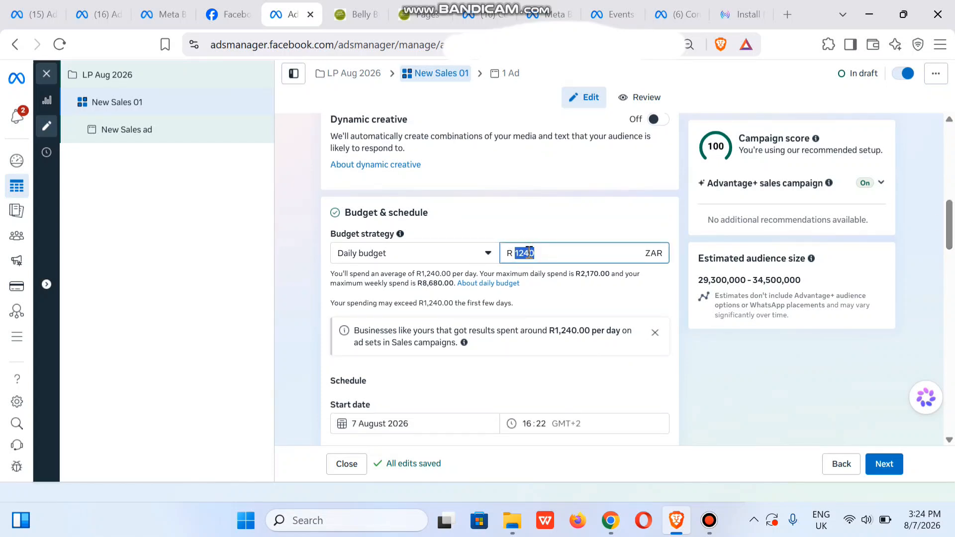
text(150)
click(258, 255)
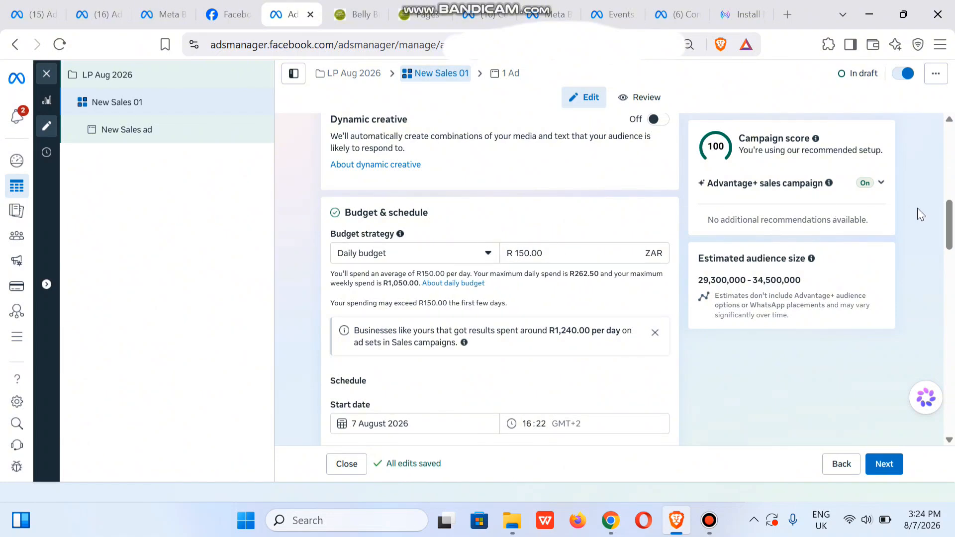
Review the ad set's schedule, audience controls and placement settings.
drag(948, 238, 947, 290)
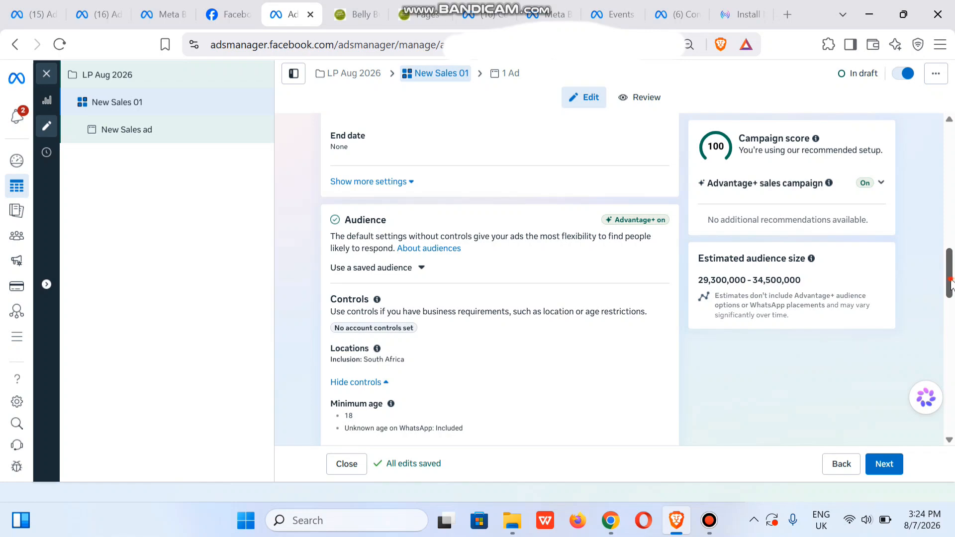
scroll(950, 284, up, 2)
scroll(606, 252, down, 2)
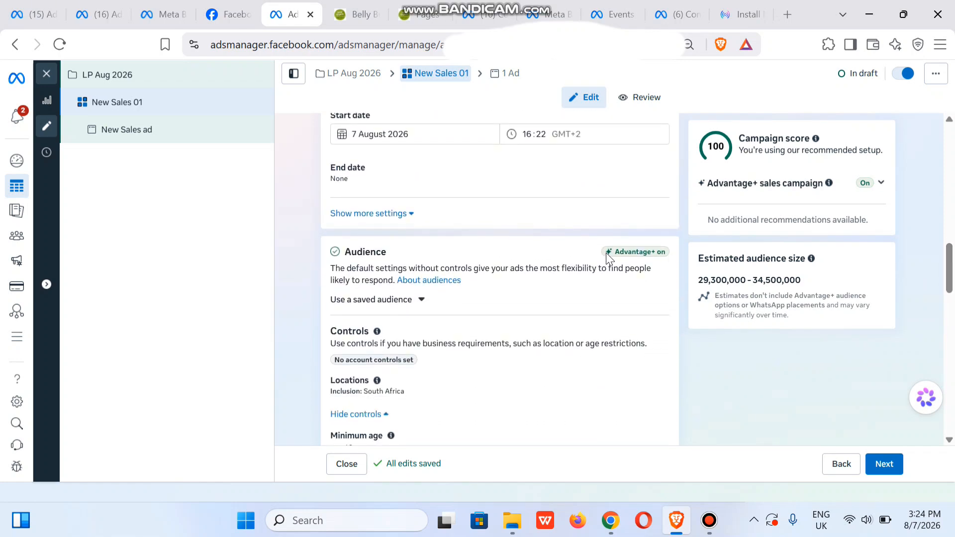
scroll(947, 271, up, 4)
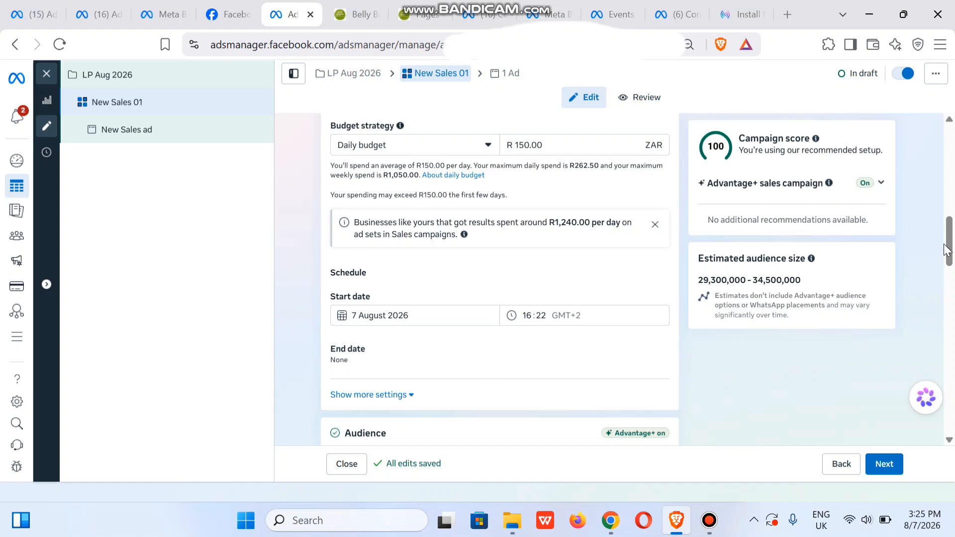
drag(946, 255, 946, 297)
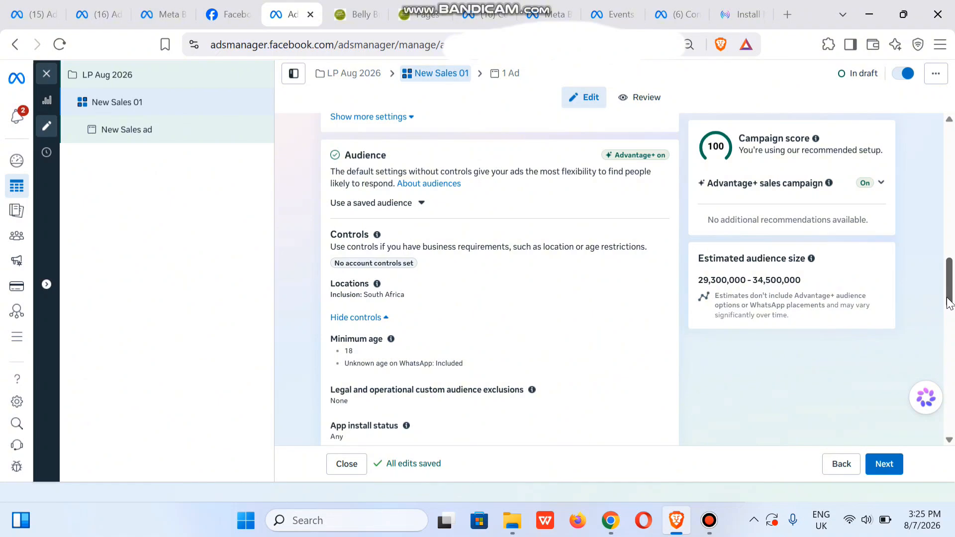
drag(950, 304, 951, 415)
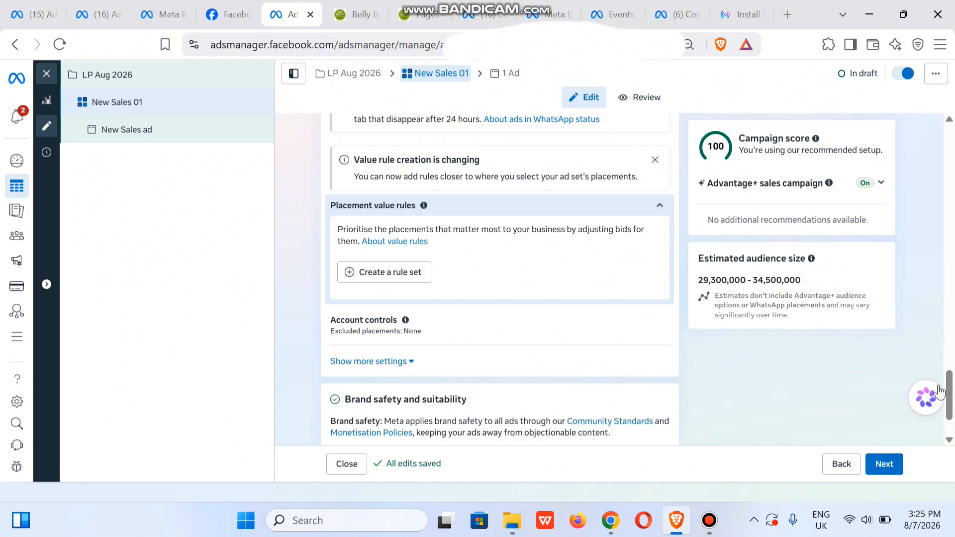
Switch the ad set's audience setup from the Advantage+ suggestions to a specific audience.
drag(950, 408, 950, 325)
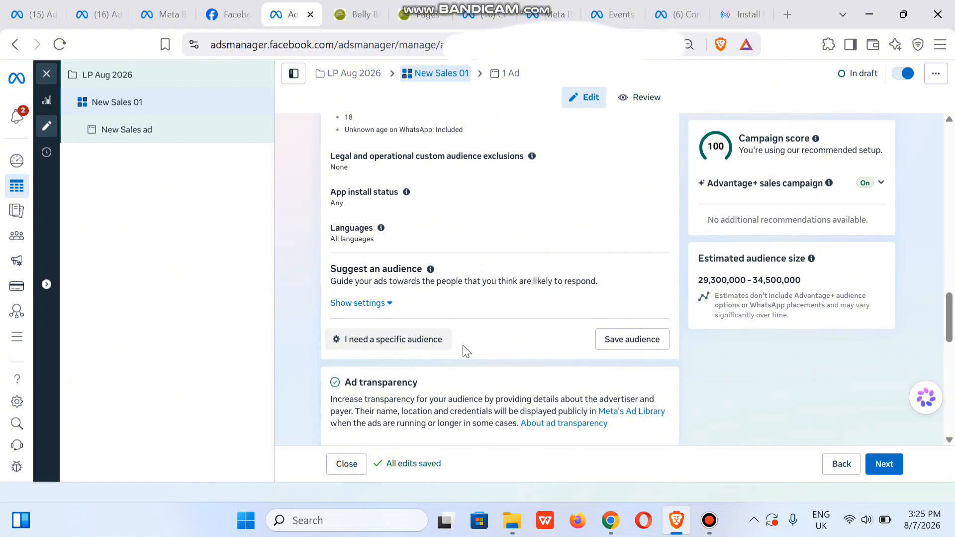
click(411, 341)
click(423, 320)
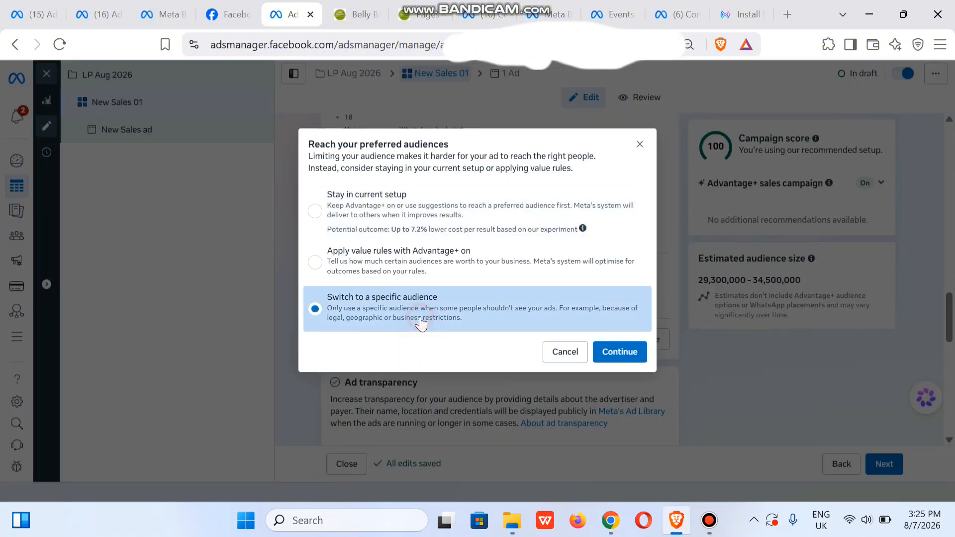
click(620, 352)
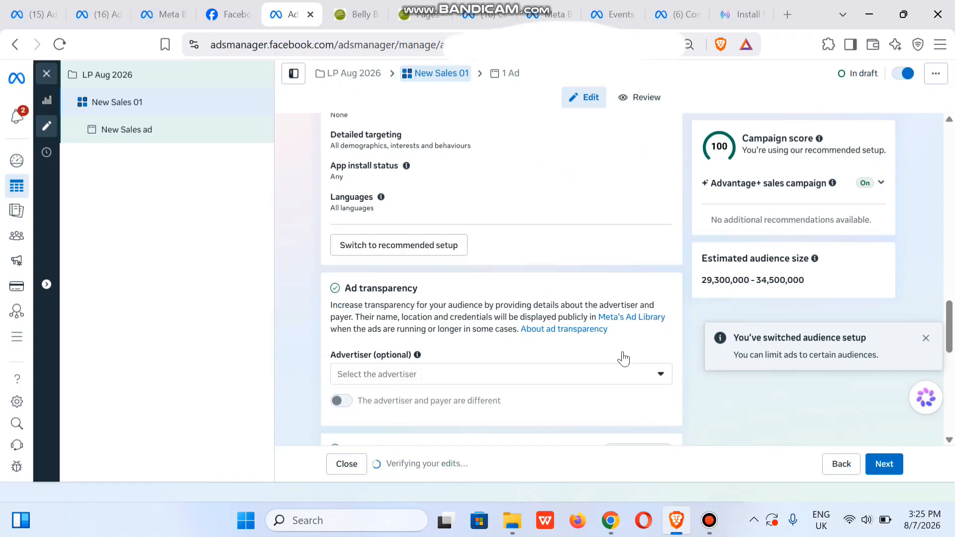
Restrict the ad set audience's gender to Women.
scroll(952, 305, down, 5)
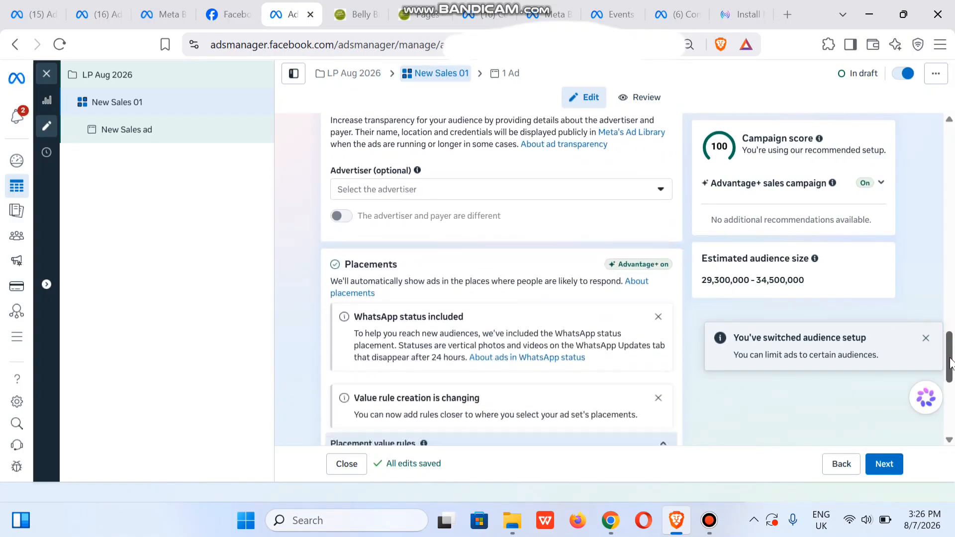
scroll(951, 314, up, 6)
drag(951, 314, 951, 287)
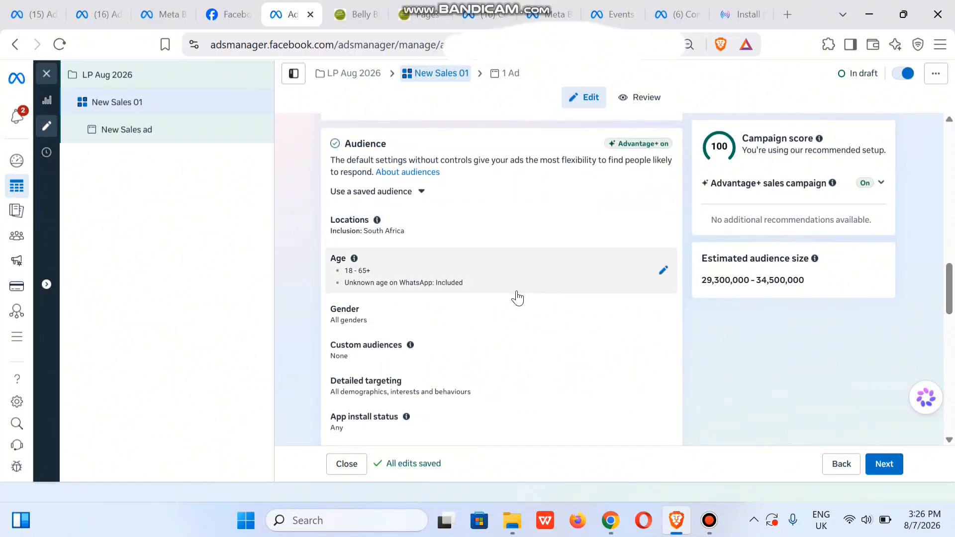
click(571, 307)
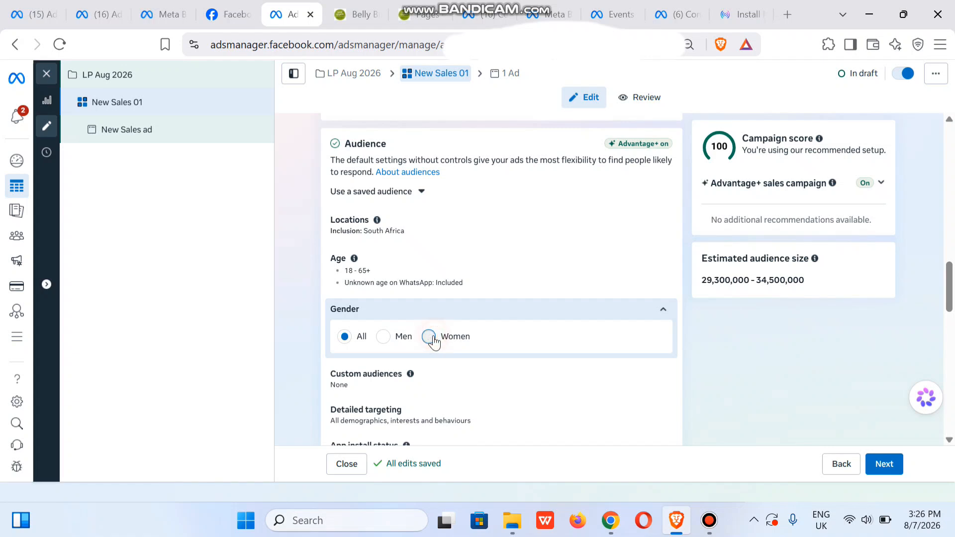
click(429, 337)
Set the audience's minimum age to 20, exclude WhatsApp users of unknown age, and stop using the age range as a suggestion.
click(653, 264)
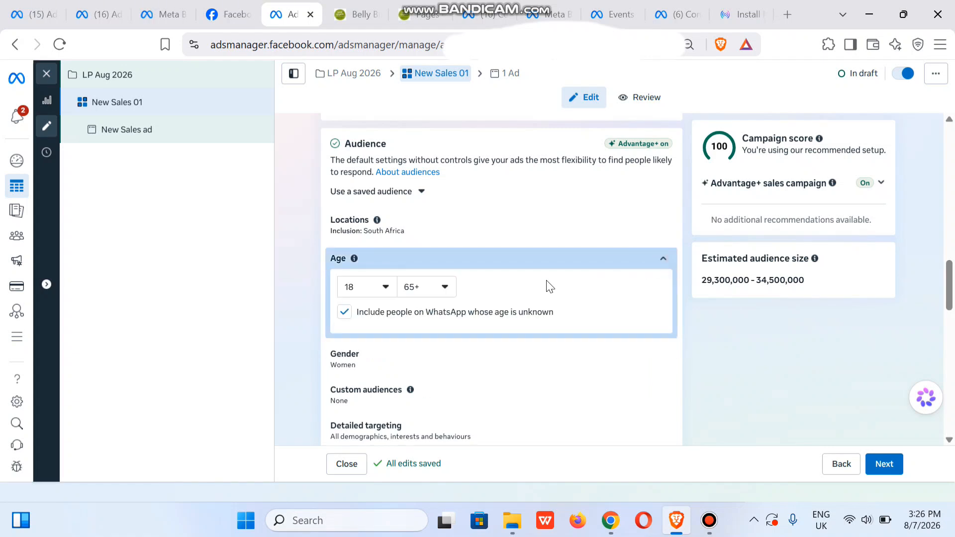
click(363, 300)
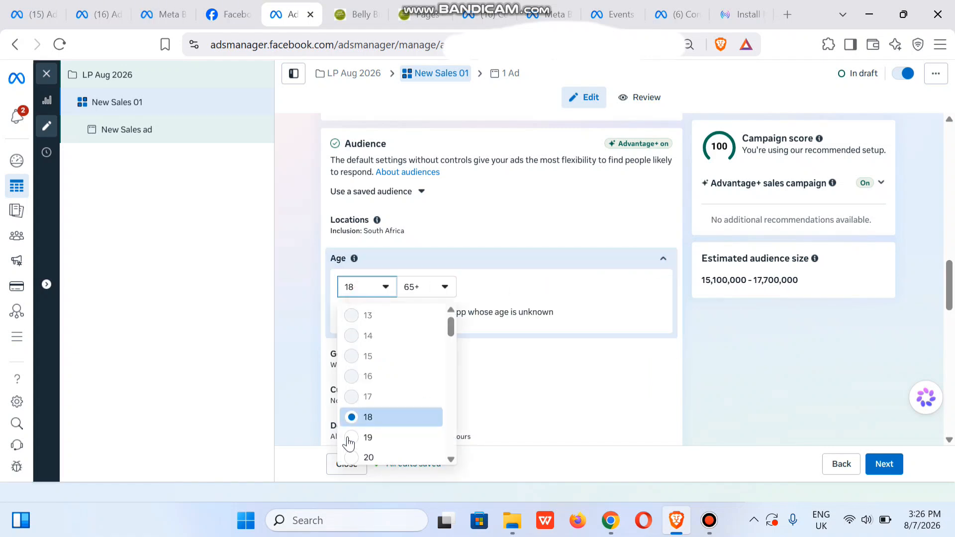
click(352, 458)
click(346, 313)
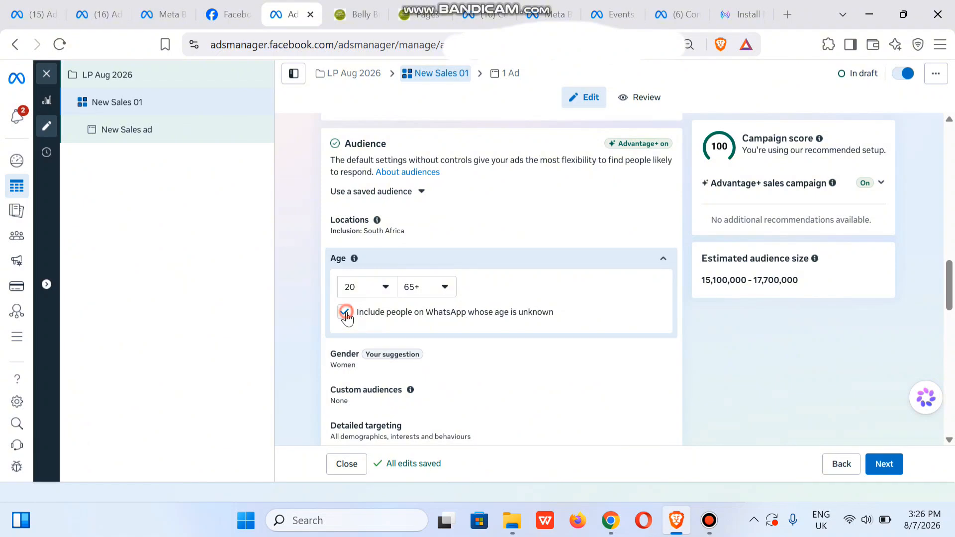
click(346, 314)
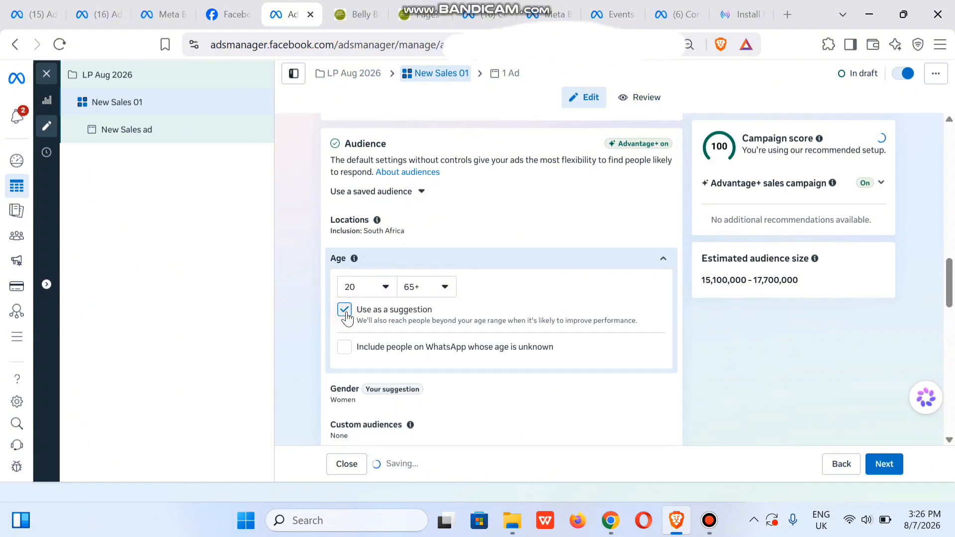
scroll(347, 318, down, 1)
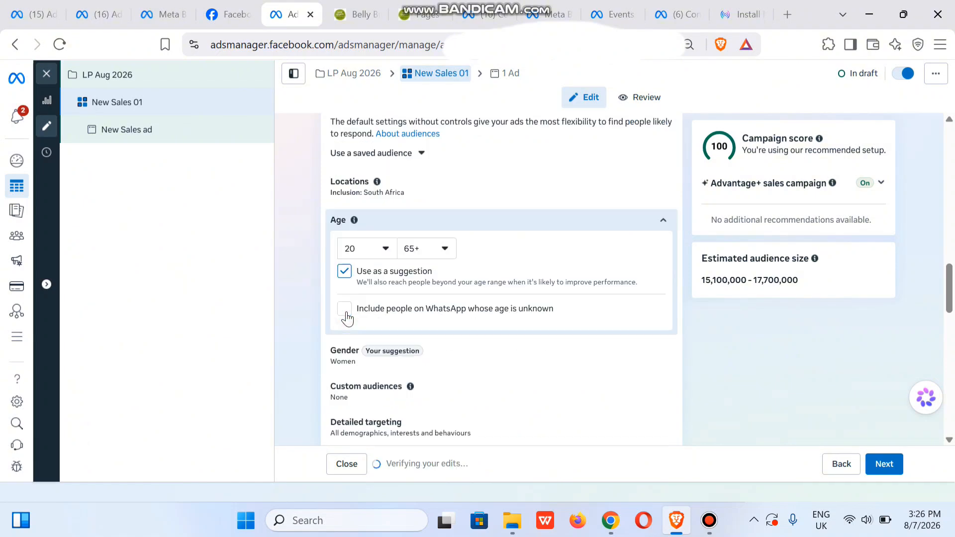
click(345, 272)
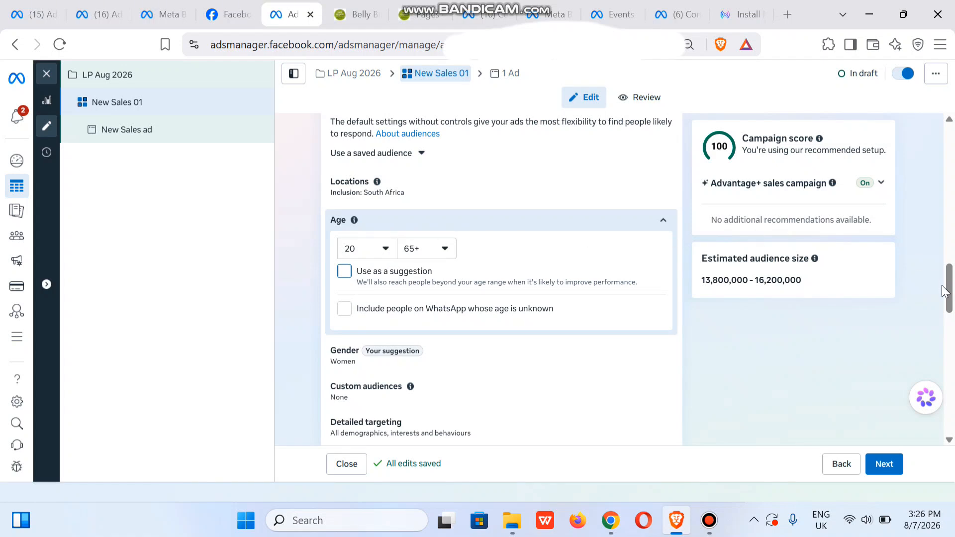
Add the relationship status Married to the audience's detailed targeting.
drag(946, 291, 951, 316)
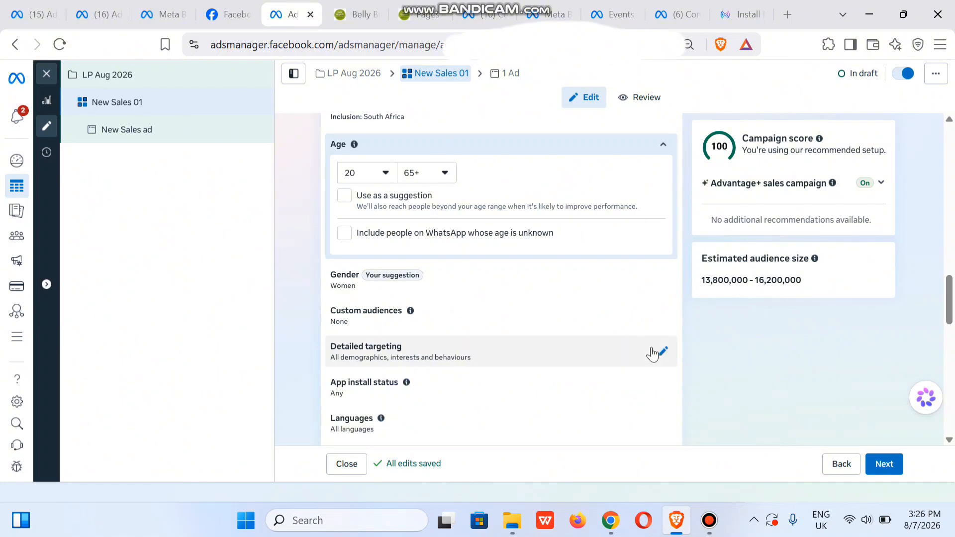
click(661, 351)
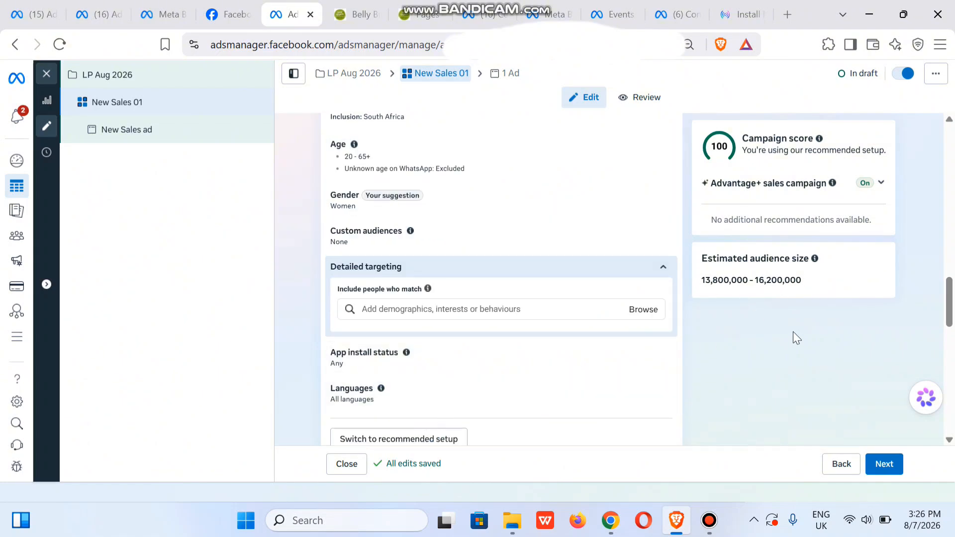
click(409, 310)
text(married)
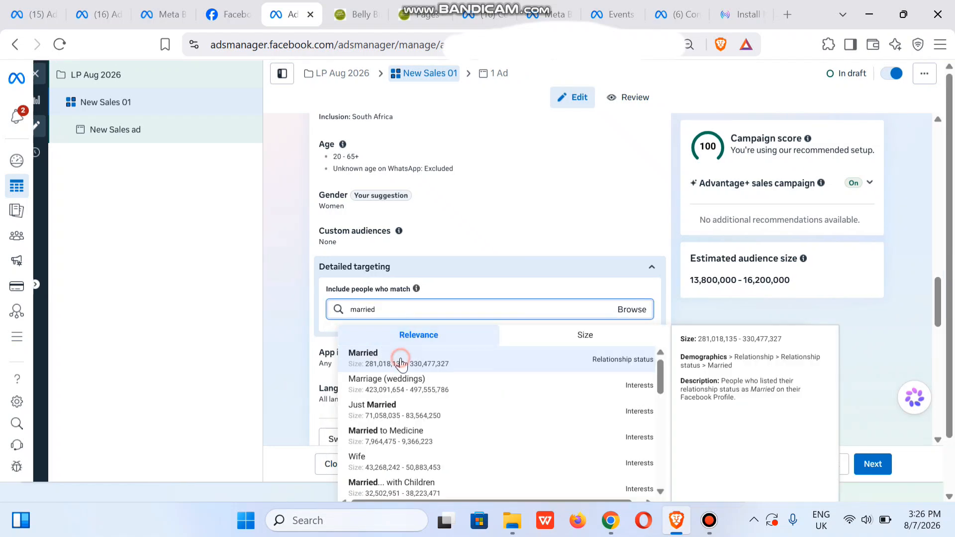
click(402, 365)
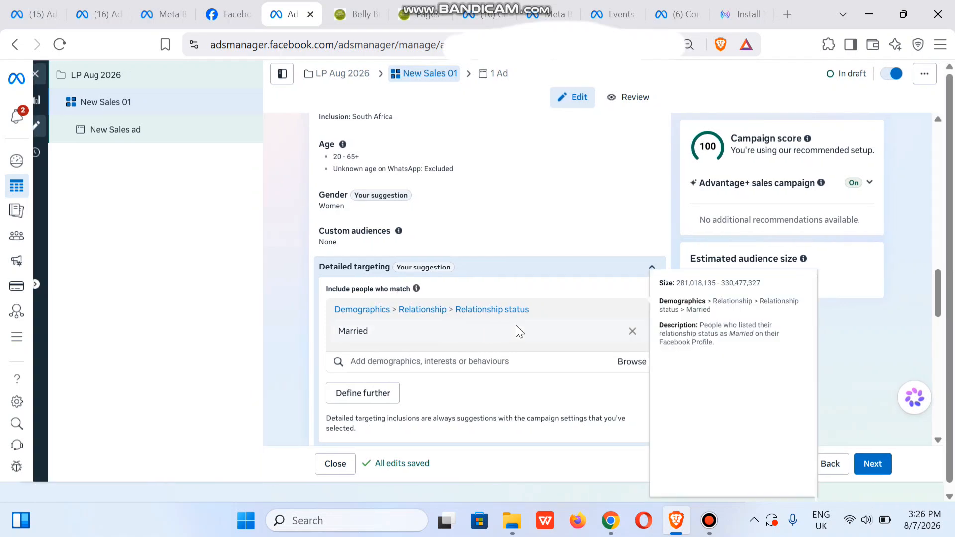
Add the job titles House mom and Mother to the audience's detailed targeting.
click(403, 360)
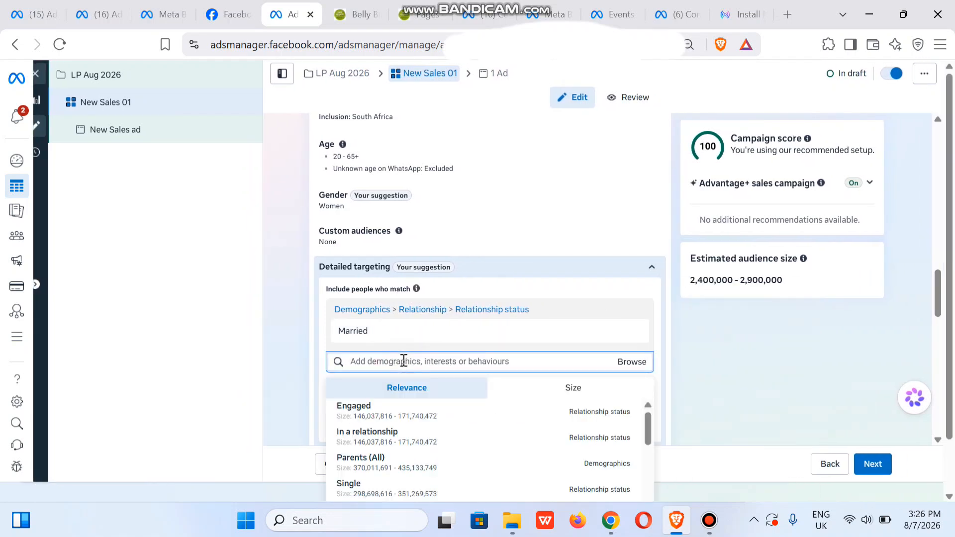
text(mom)
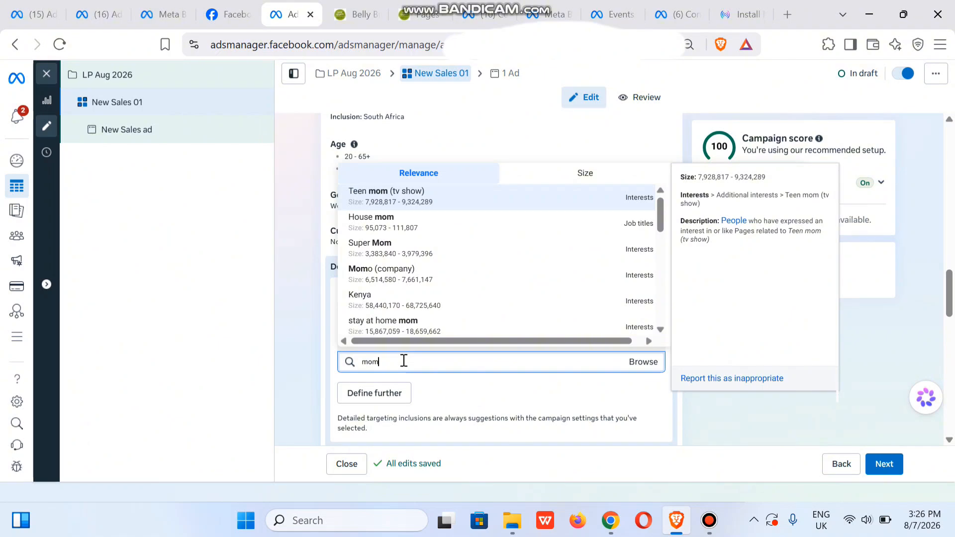
click(388, 217)
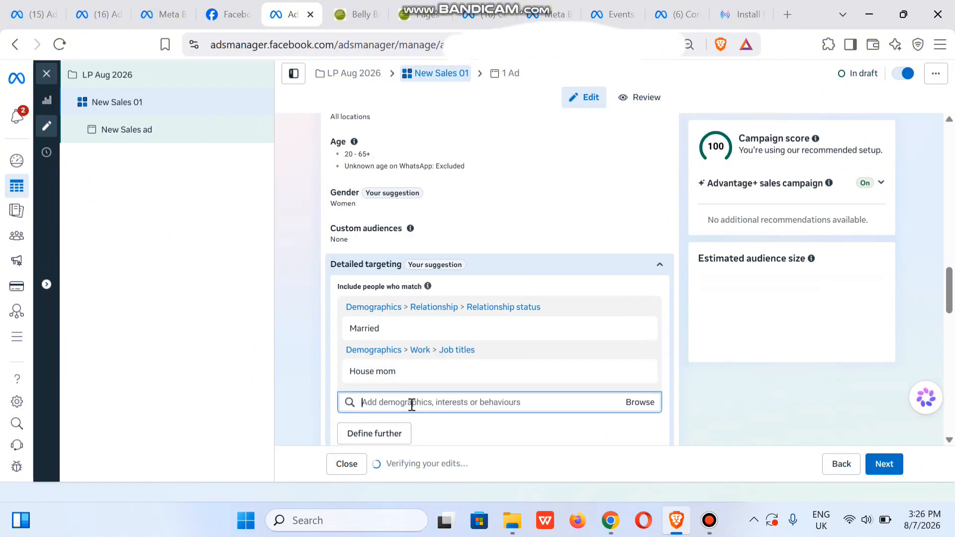
text(mother)
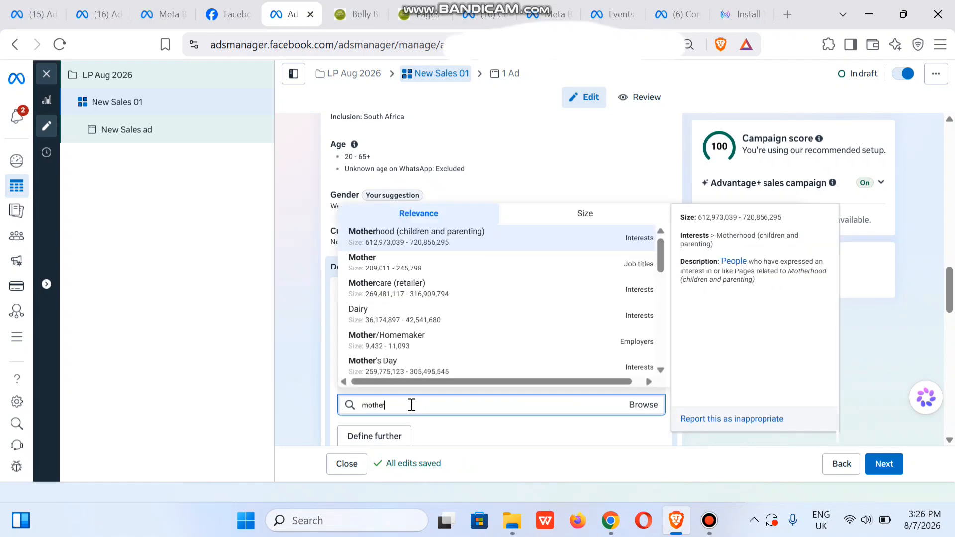
click(480, 263)
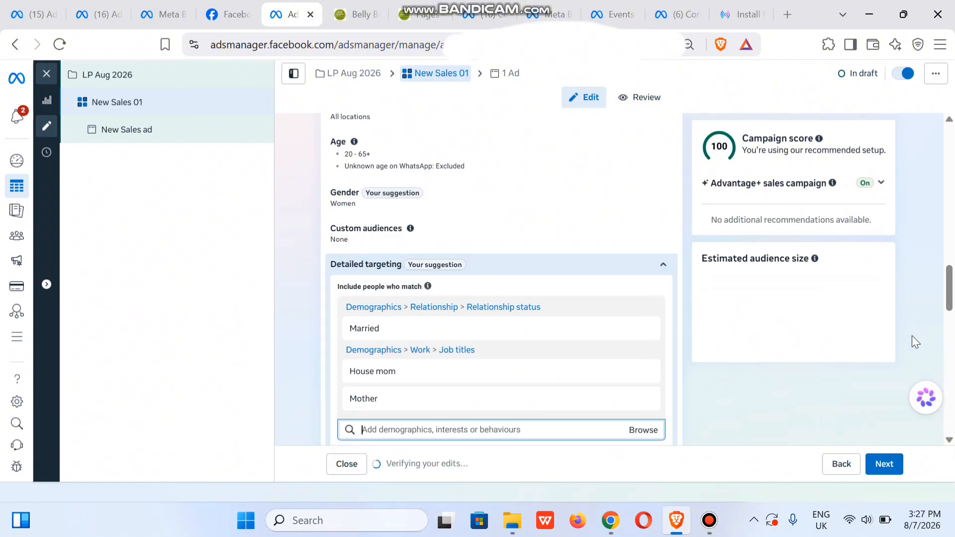
Expand the additional placement settings for review and continue from the ad set to its ad.
drag(948, 298, 946, 424)
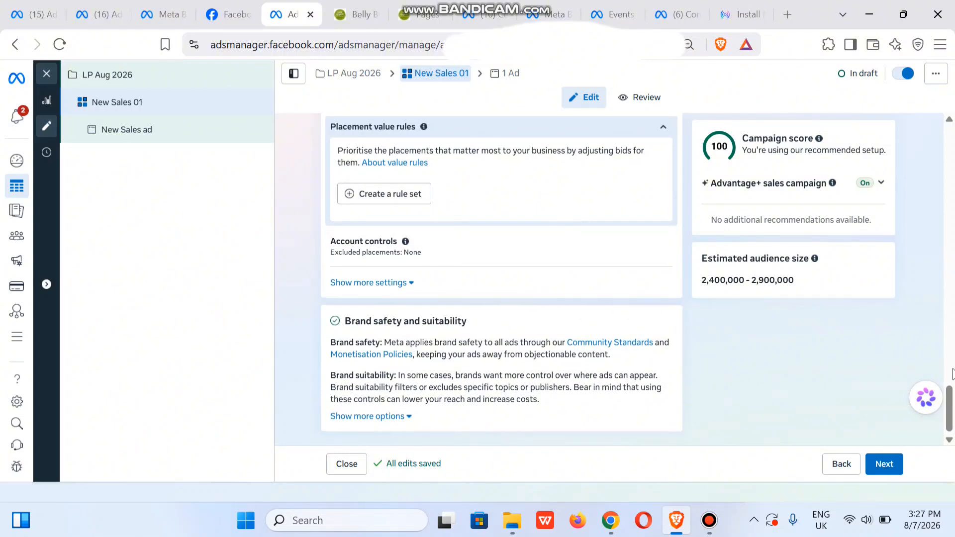
mouse_move(947, 401)
mouse_down()
mouse_move(946, 364)
mouse_move(950, 394)
mouse_up()
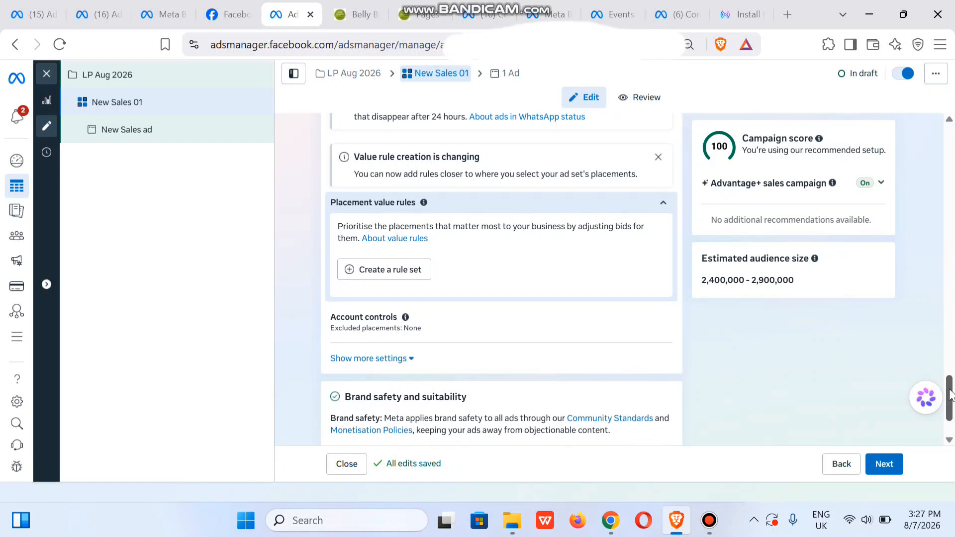
click(387, 362)
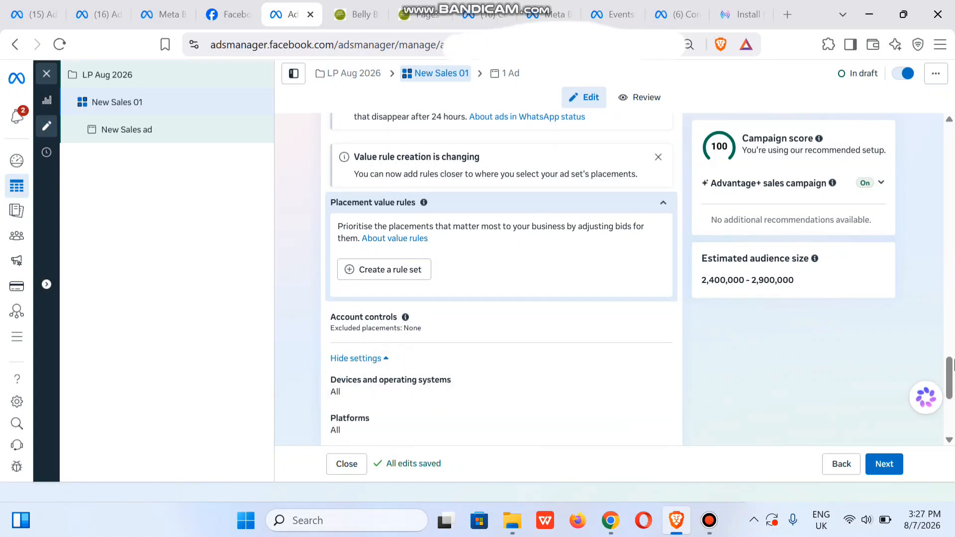
drag(950, 376, 949, 419)
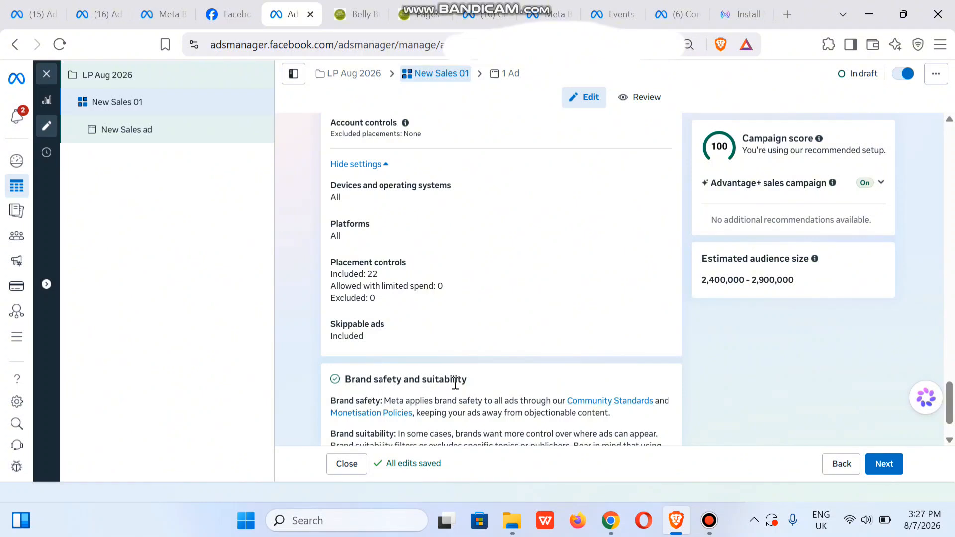
click(888, 468)
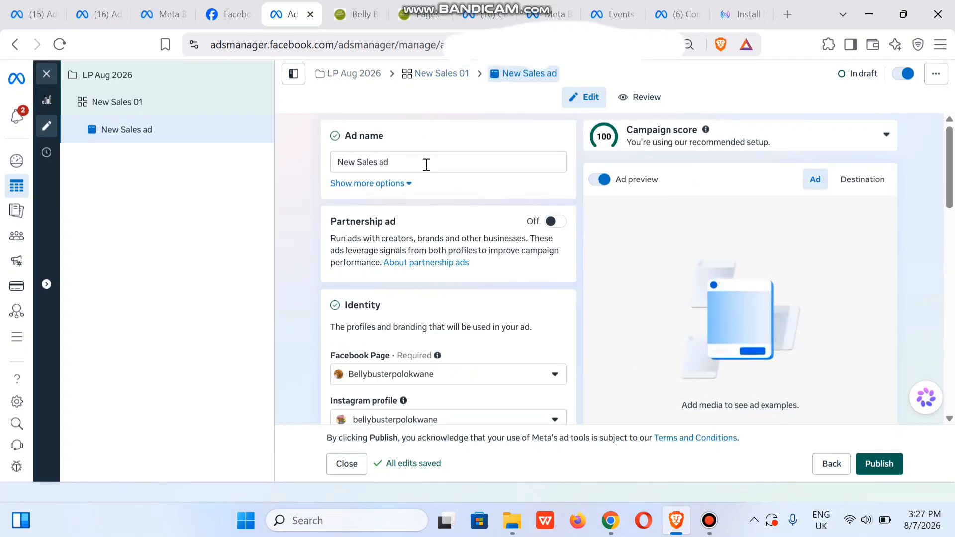
Rename the ad as New ad 01.
click(382, 159)
double_click(382, 158)
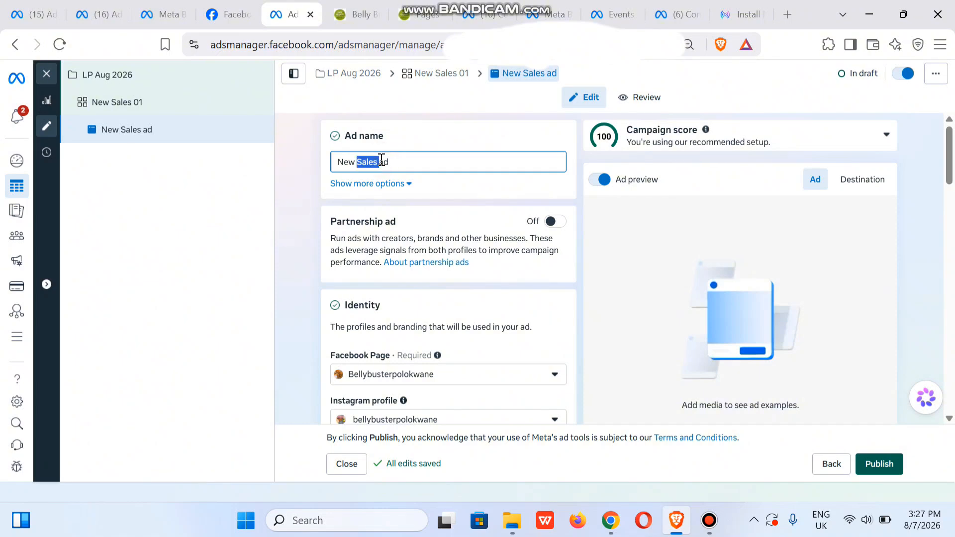
key(BackSpace)
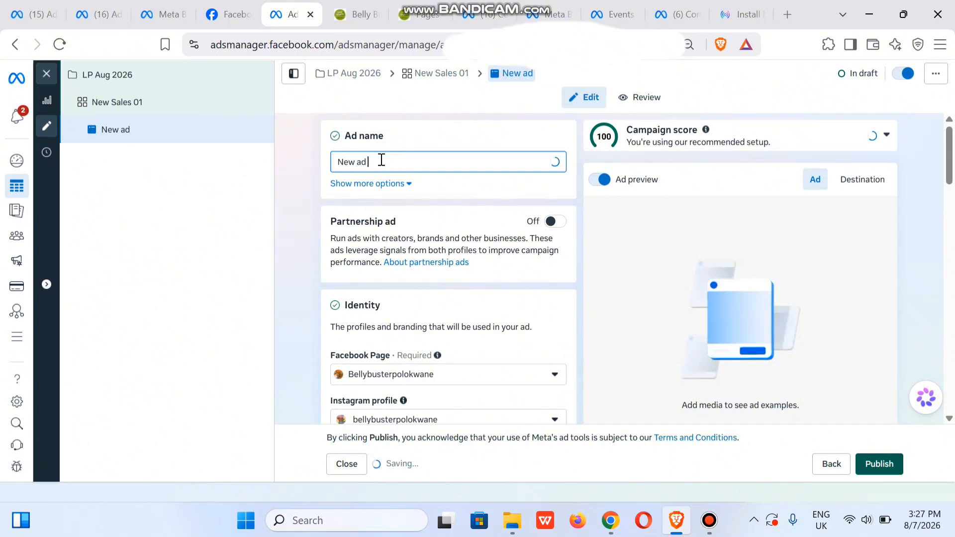
click(282, 210)
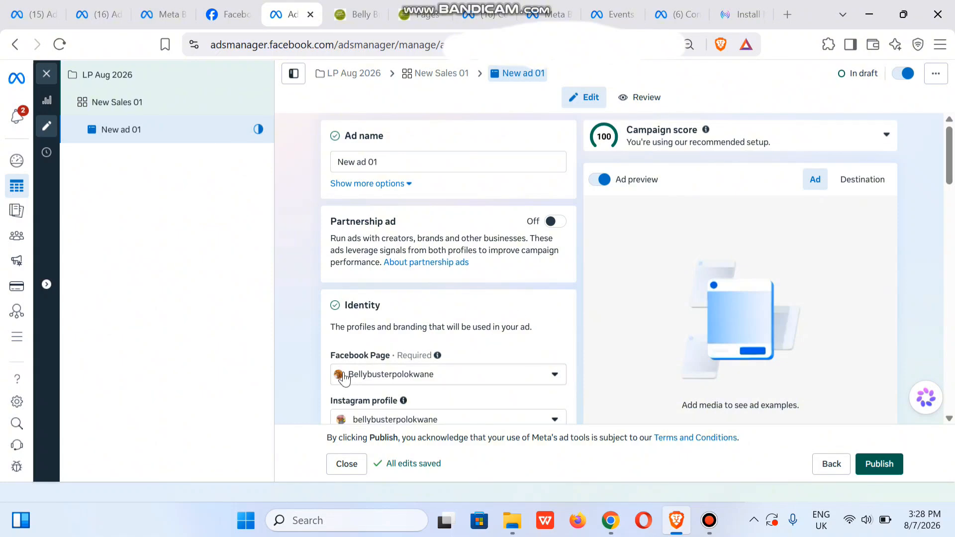
Check the ad's identity profiles and change the ad setup to Use existing post.
scroll(947, 189, down, 1)
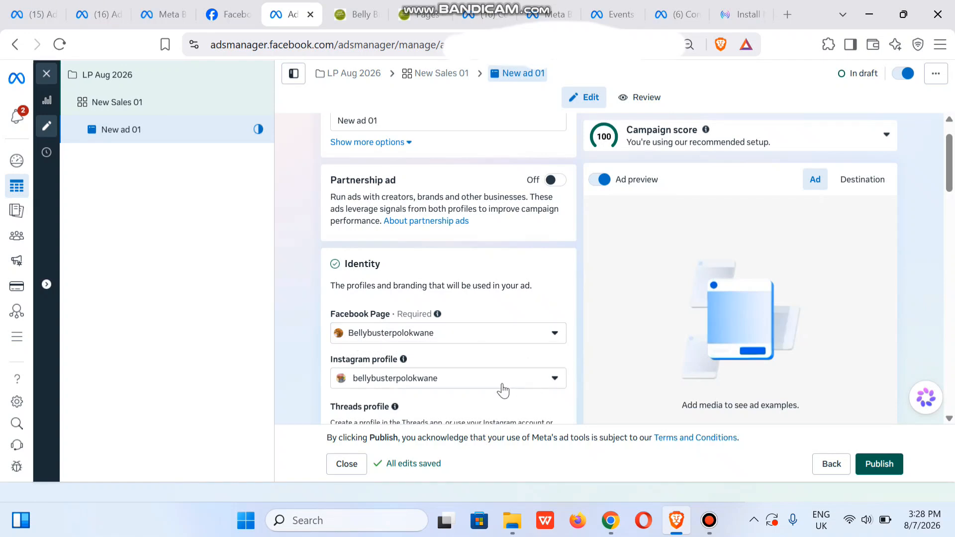
scroll(949, 196, down, 1)
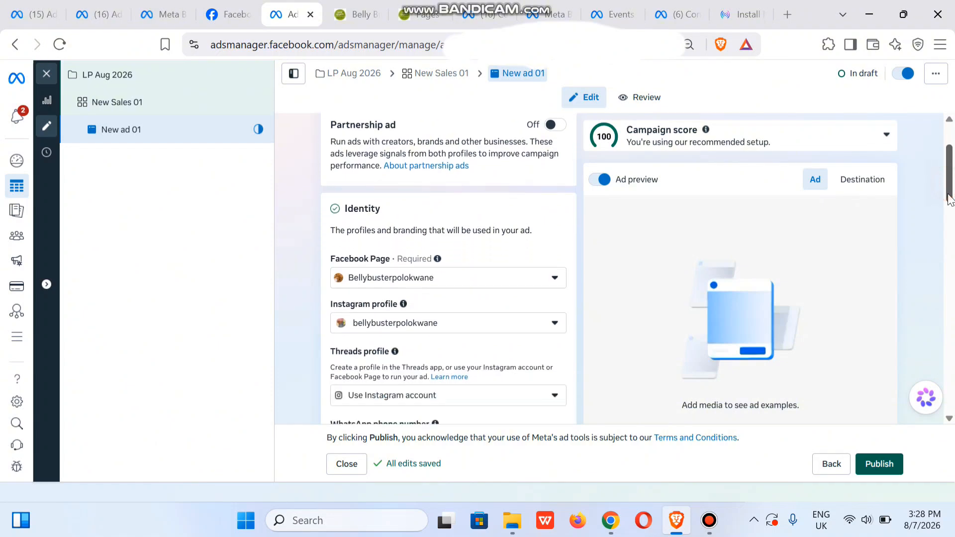
scroll(949, 196, down, 2)
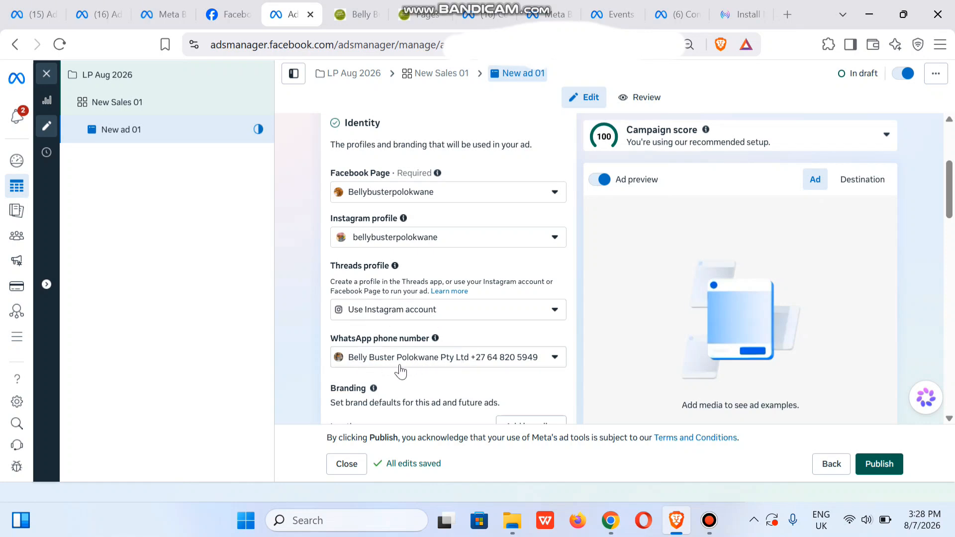
drag(952, 226, 948, 252)
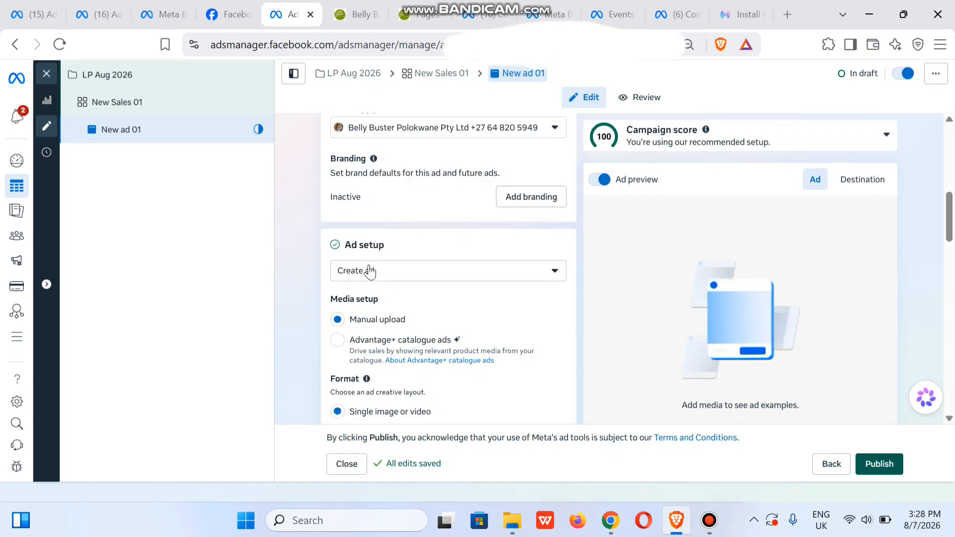
click(405, 272)
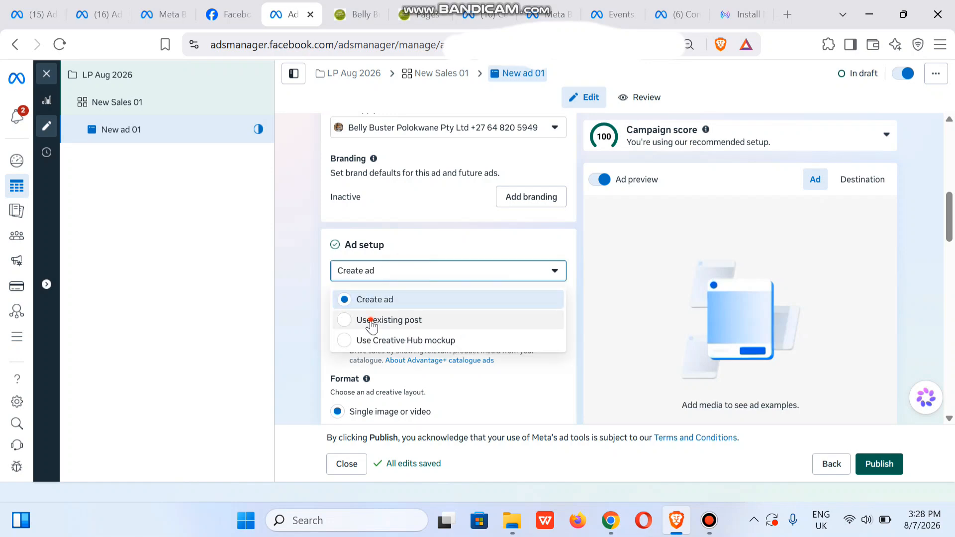
click(372, 324)
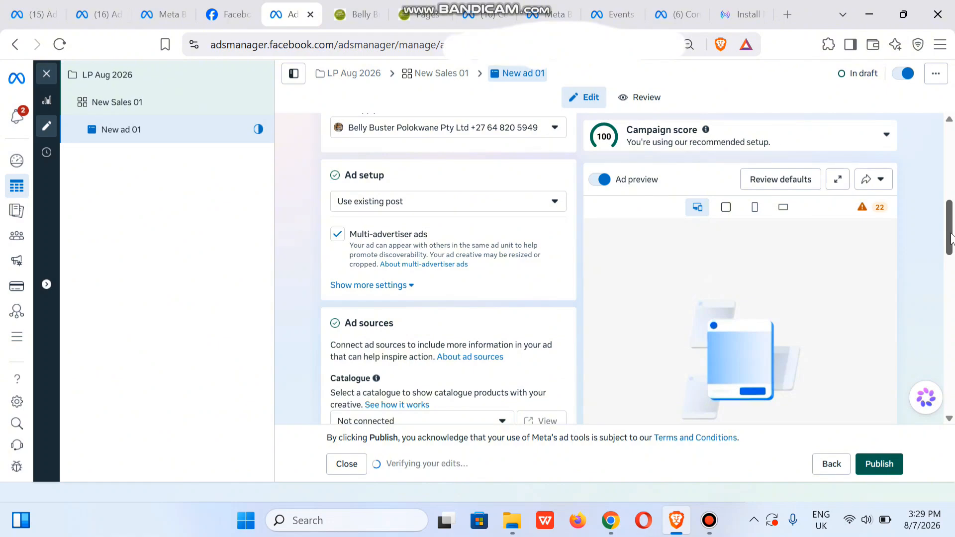
Open the post selection for the ad creative and filter the Instagram posts by Reels and Video.
drag(951, 238, 950, 294)
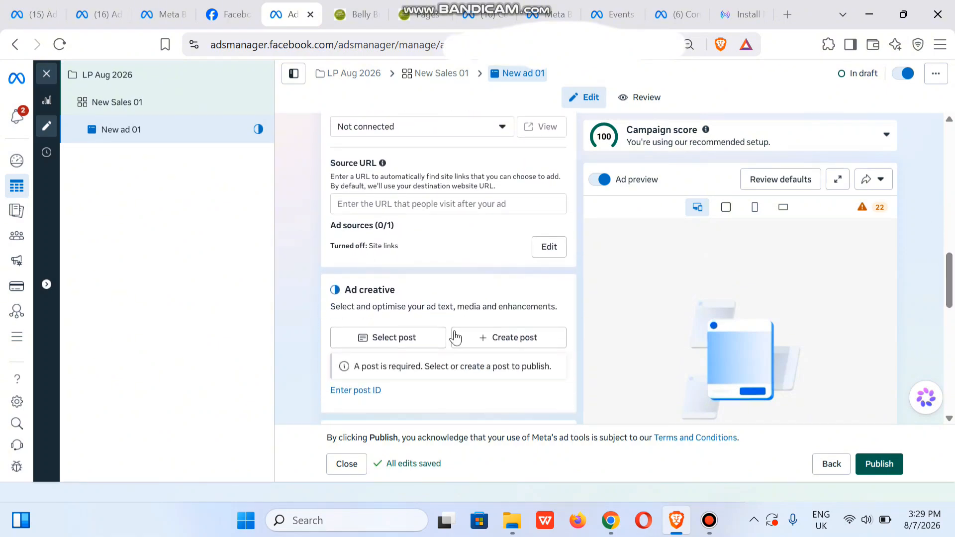
click(381, 342)
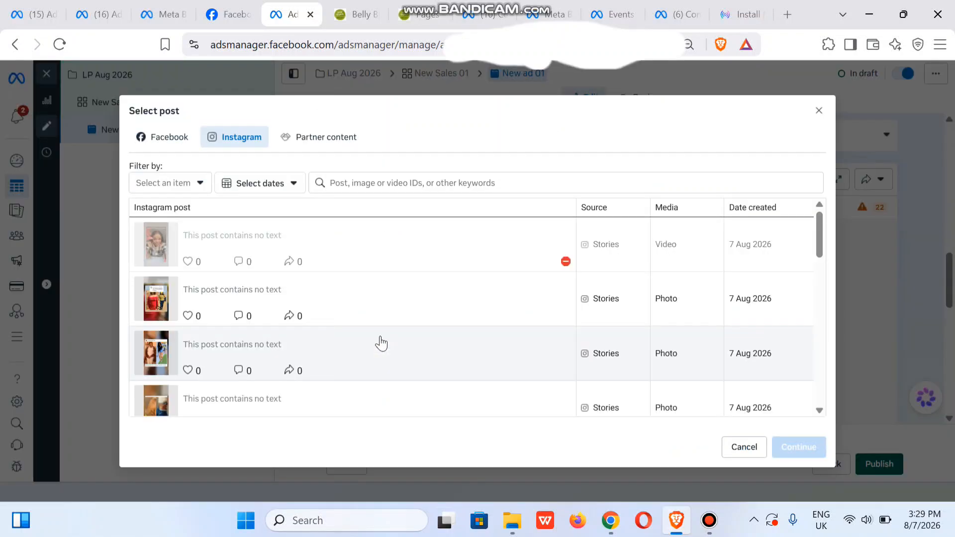
click(183, 185)
click(143, 269)
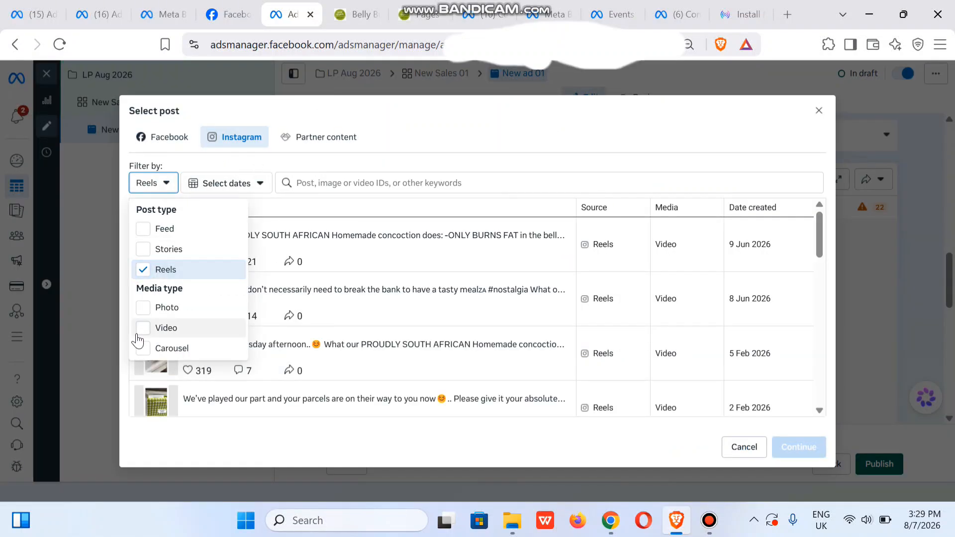
click(143, 329)
click(448, 113)
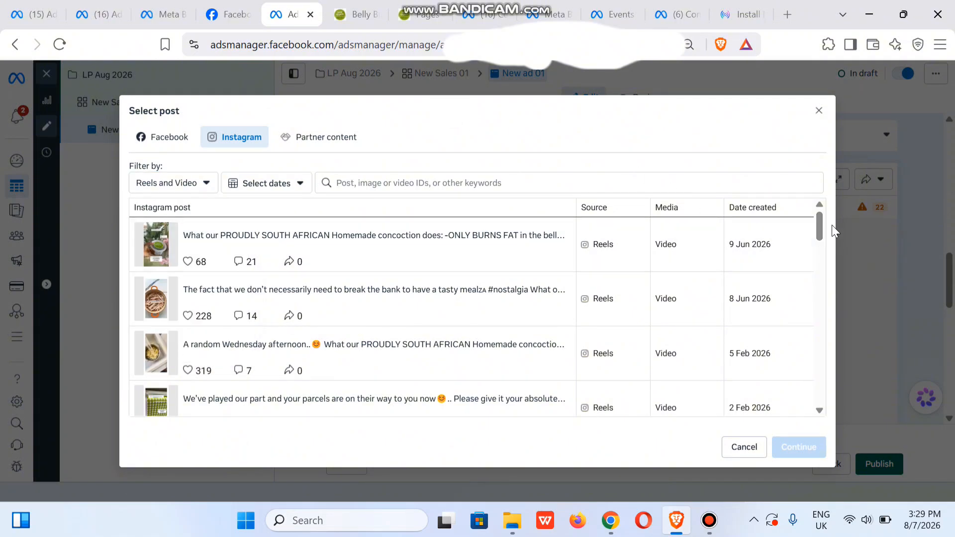
Use the 4 Sep 2025 Instagram reel beginning "Burning BELLY FAT through correcting your Gut" as the ad creative and review its preview.
drag(821, 222, 821, 283)
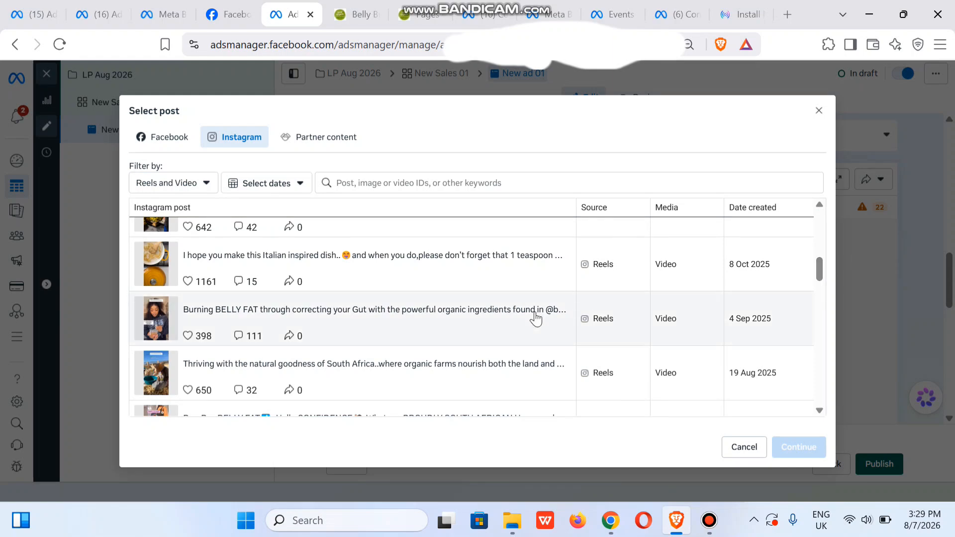
click(398, 322)
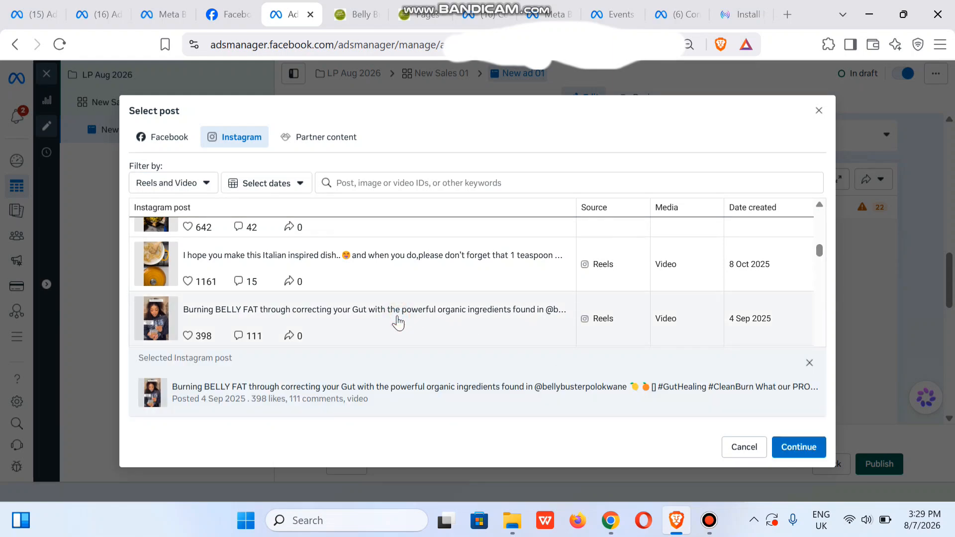
click(799, 448)
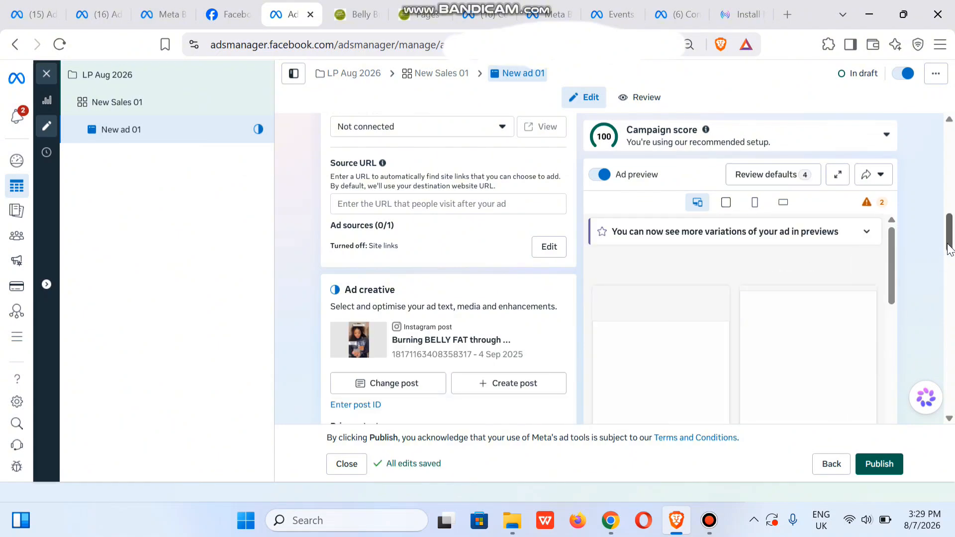
drag(949, 243, 950, 266)
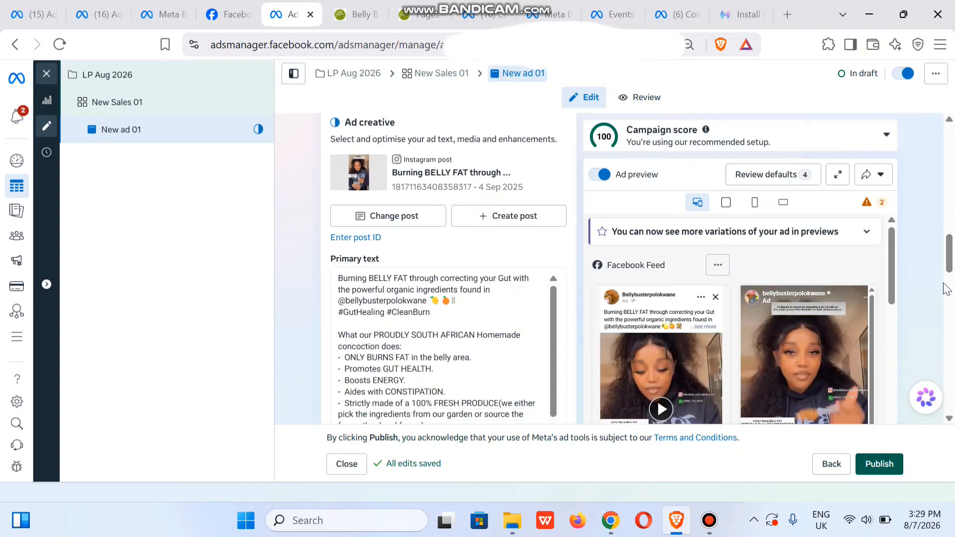
mouse_move(893, 268)
mouse_down()
mouse_move(890, 300)
mouse_move(891, 280)
mouse_up()
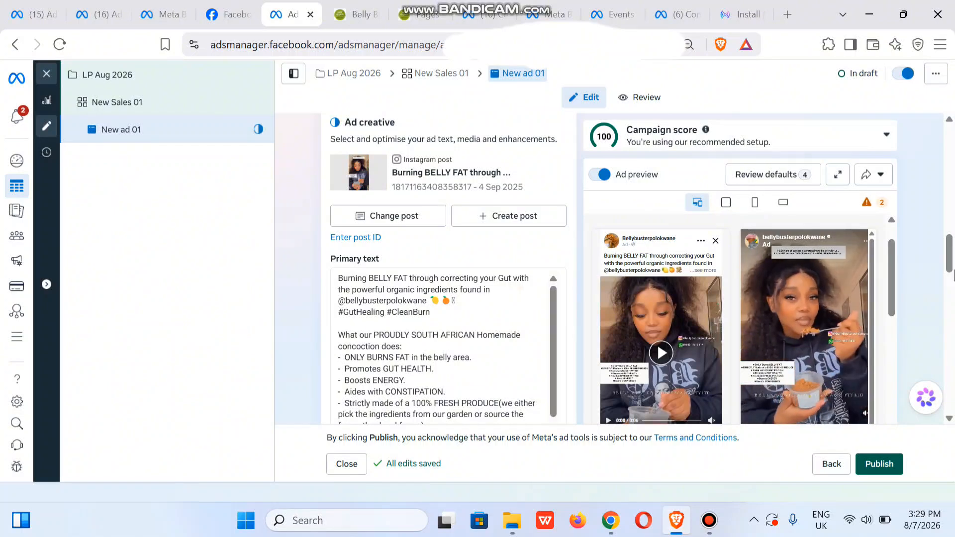
Choose WhatsApp as the ad's browser add-on and check the call to action setting.
drag(949, 263, 951, 319)
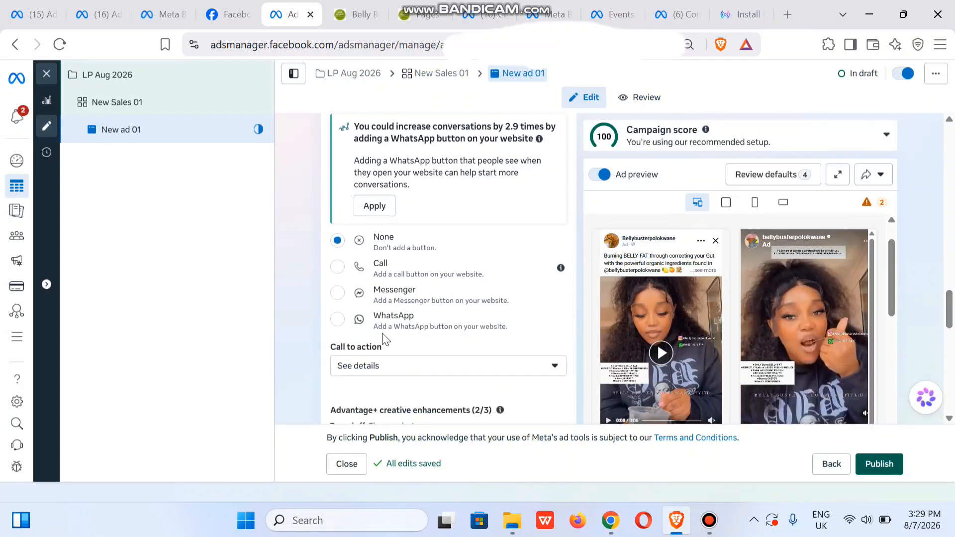
click(334, 321)
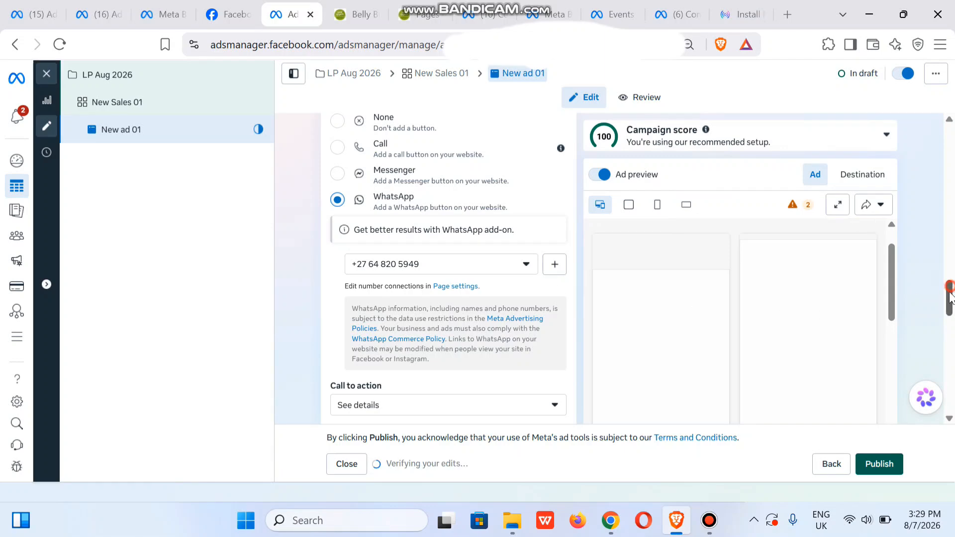
drag(951, 293, 950, 316)
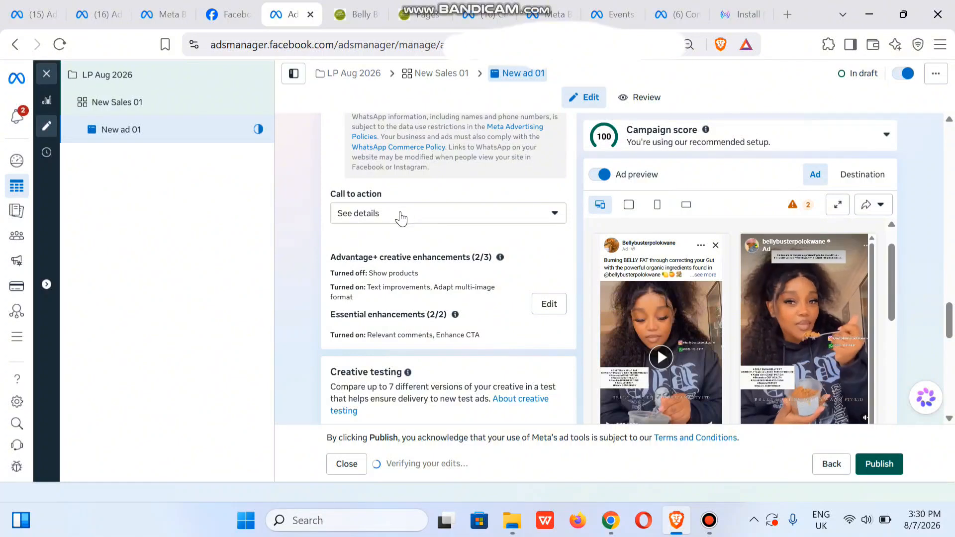
Change the WhatsApp conversation's pre-filled message to "Hello! I would like to make a purchase" and save it.
drag(950, 339, 950, 376)
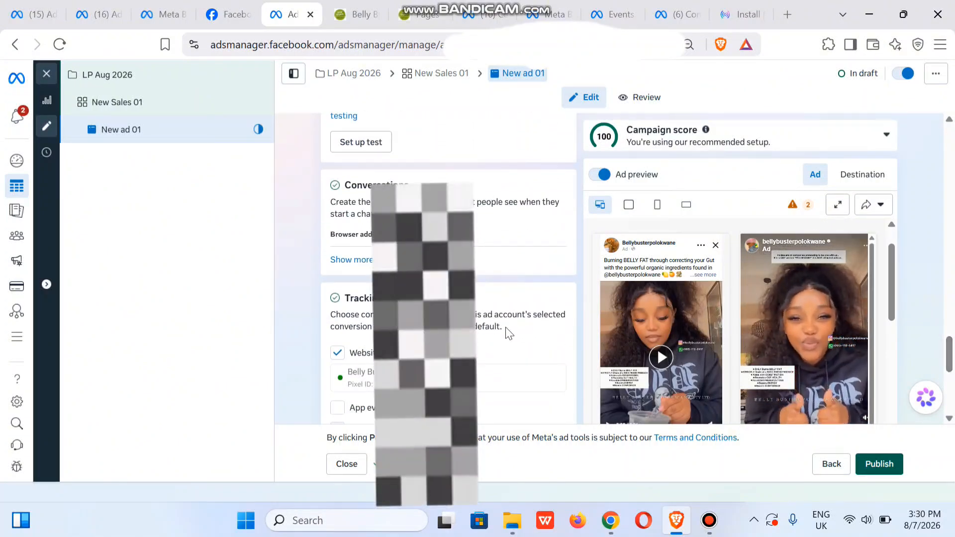
click(372, 259)
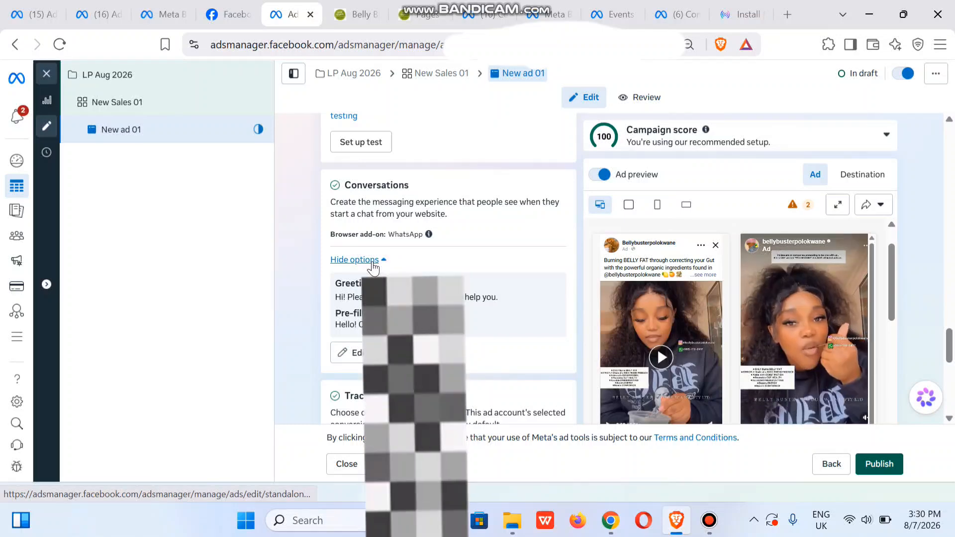
click(364, 351)
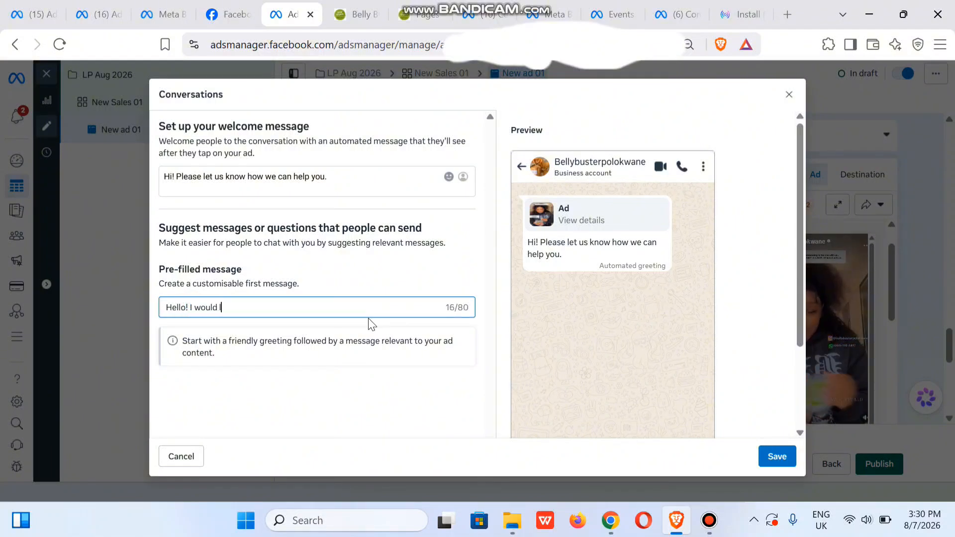
text(to pu)
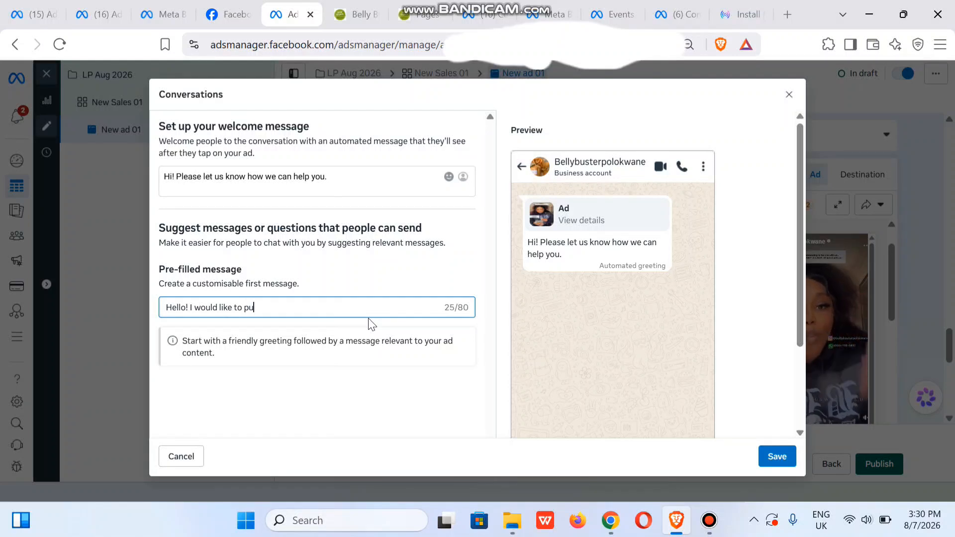
text(rchase)
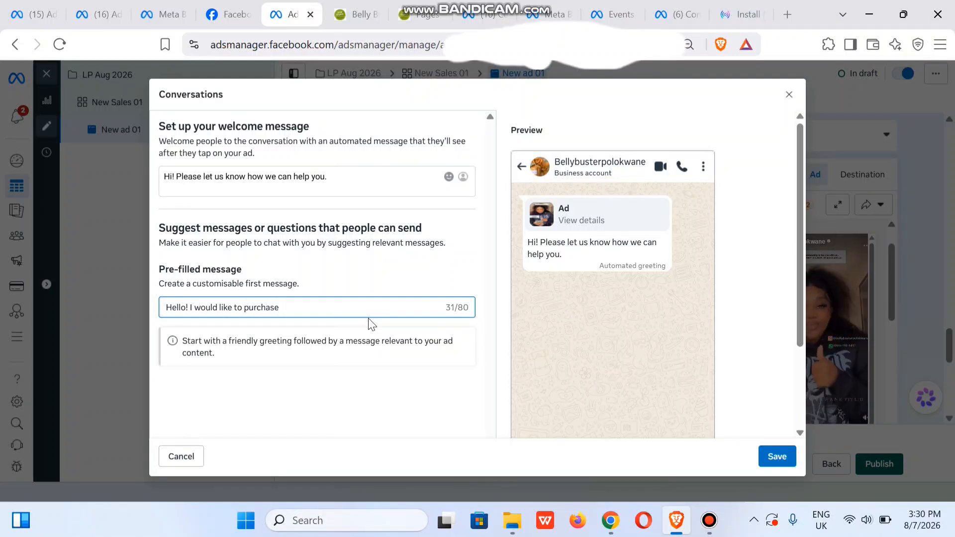
click(245, 308)
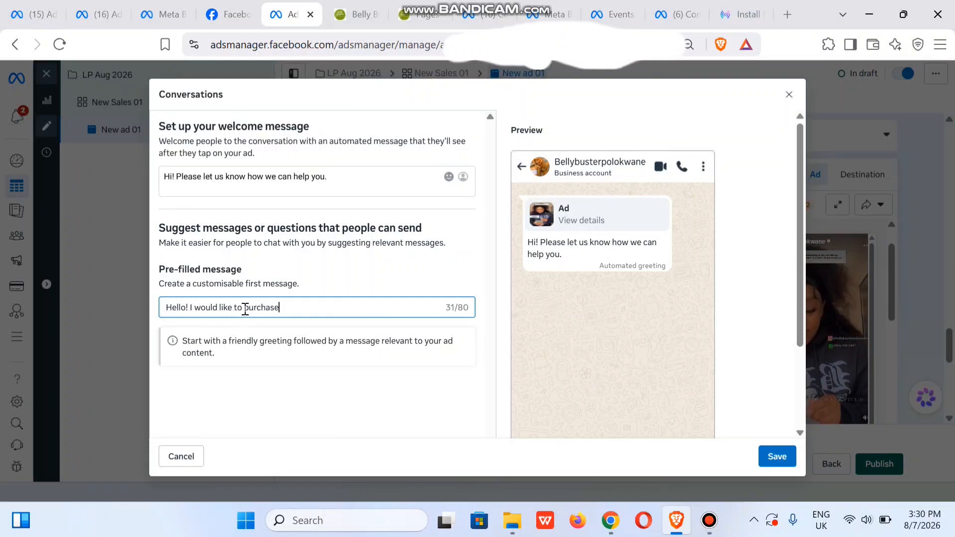
text(make a)
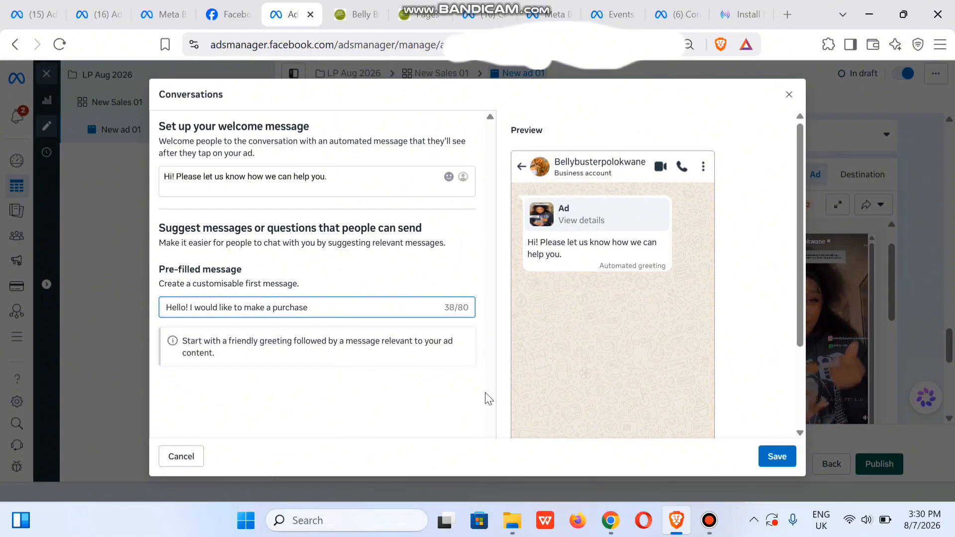
click(778, 458)
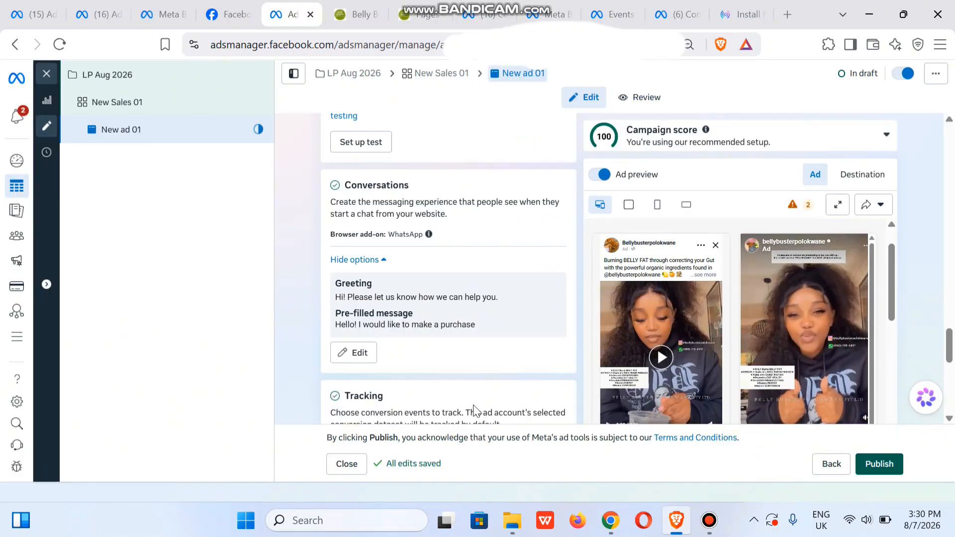
scroll(951, 359, down, 4)
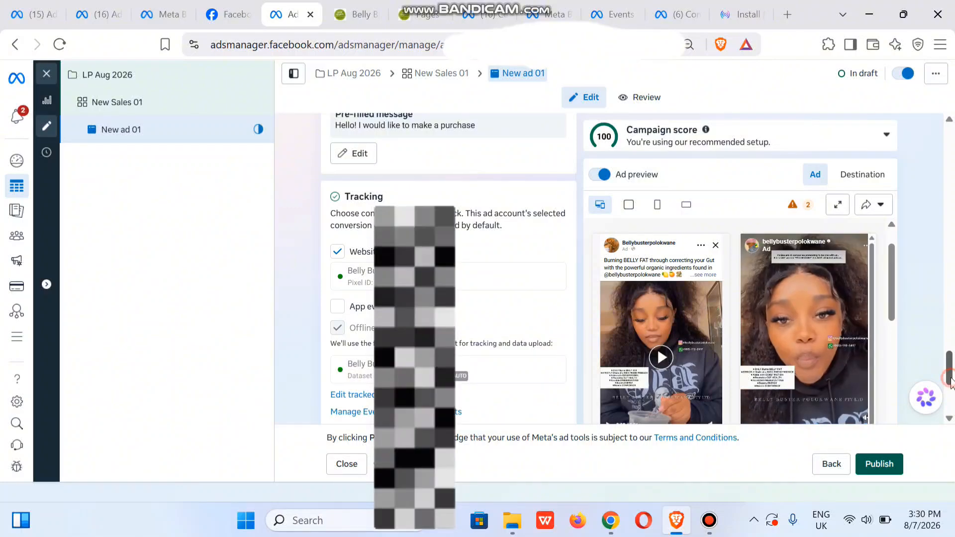
drag(951, 382, 953, 281)
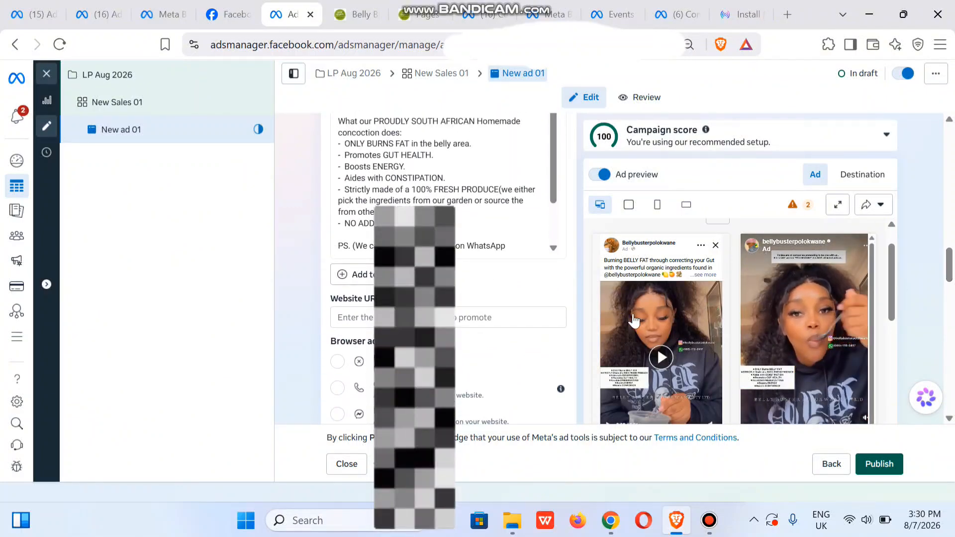
click(382, 318)
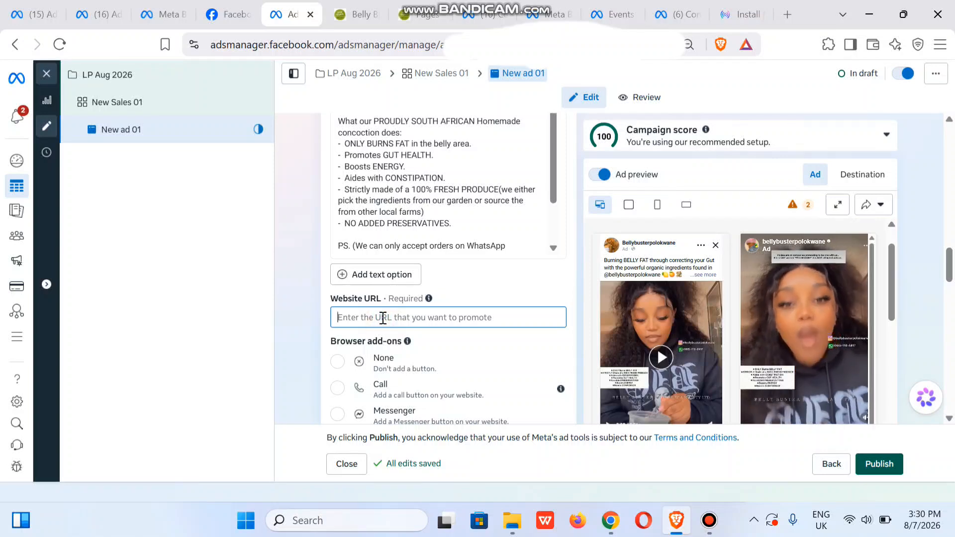
text(https://bellybusterpolokwane.com/)
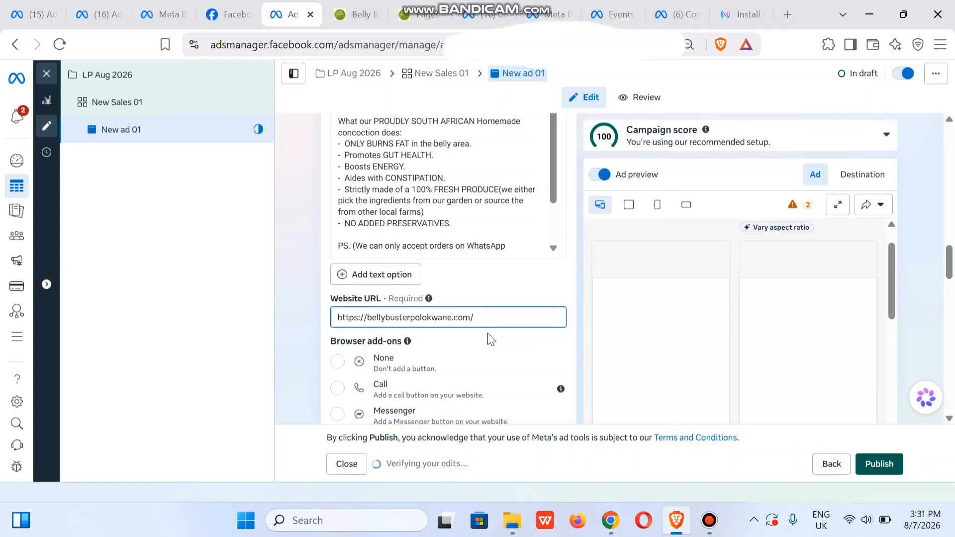
click(295, 319)
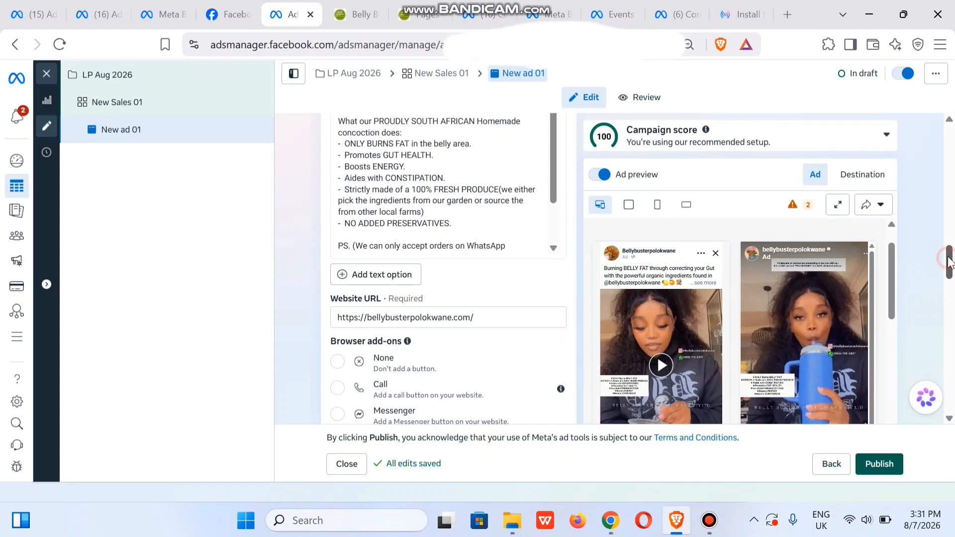
Review the ad from its name and identity settings and publish it.
drag(948, 262, 953, 141)
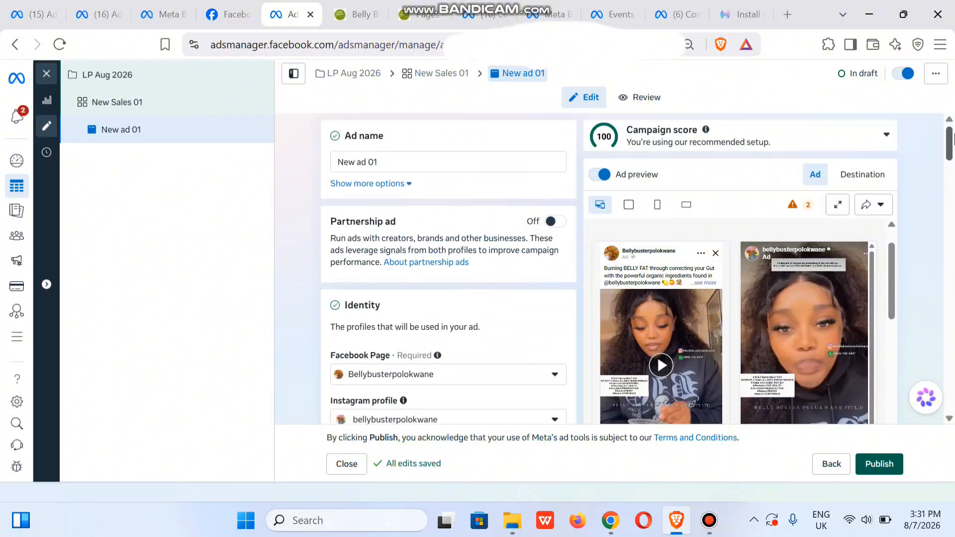
click(879, 464)
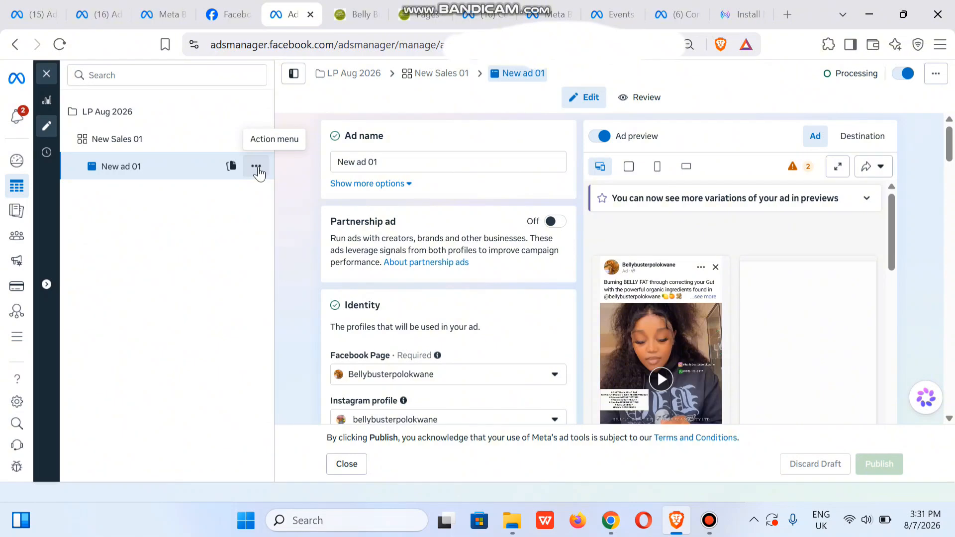
Duplicate New ad 01 into the original campaign as 2 copies, with all recommendations deselected.
click(257, 167)
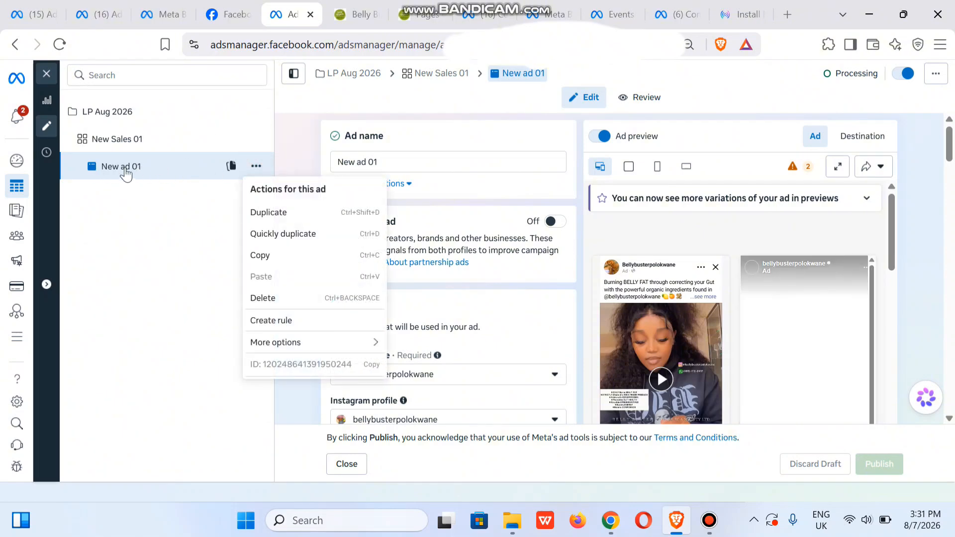
click(285, 213)
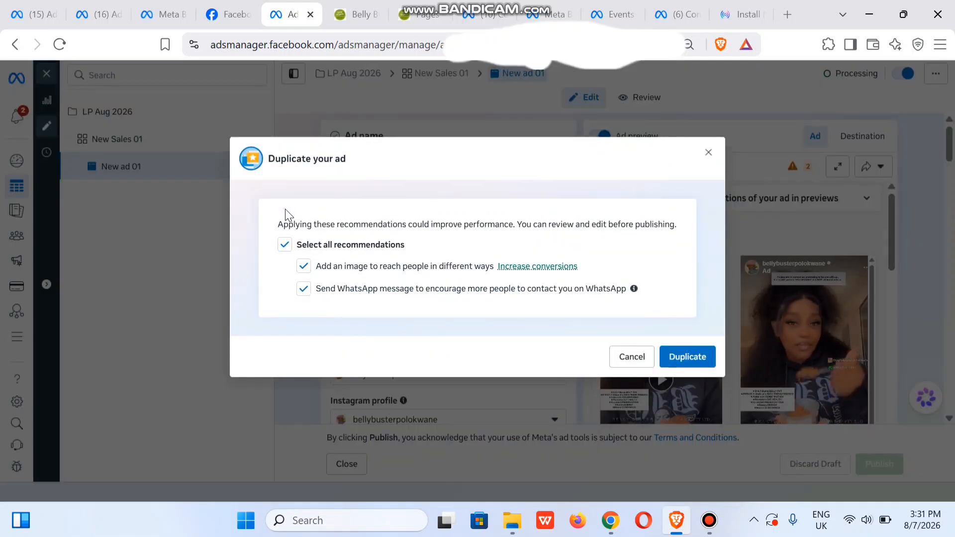
click(285, 245)
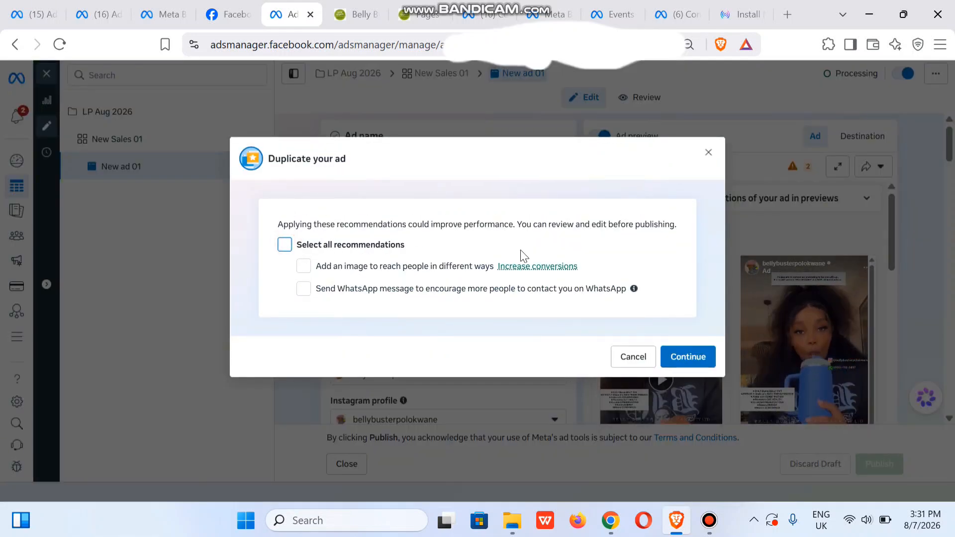
click(688, 358)
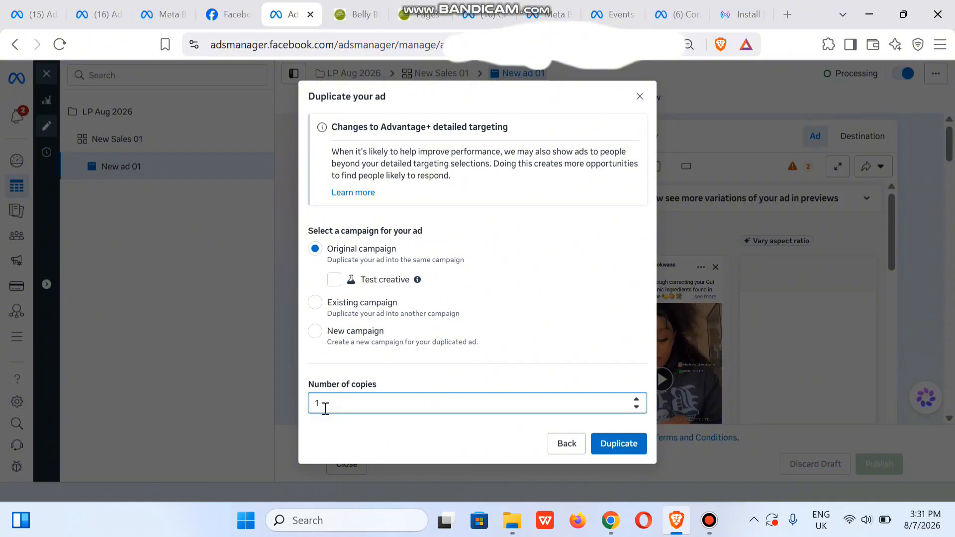
key(BackSpace)
text(2)
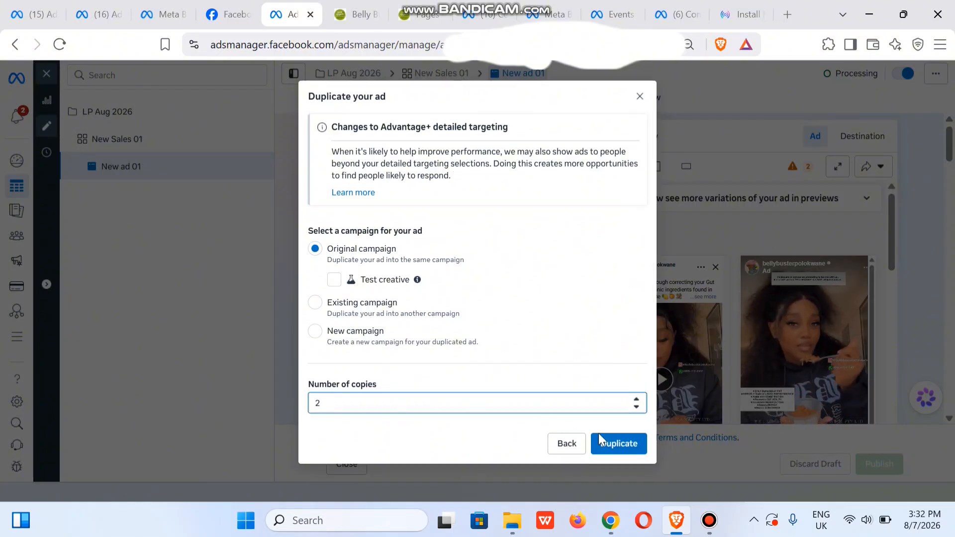
click(626, 449)
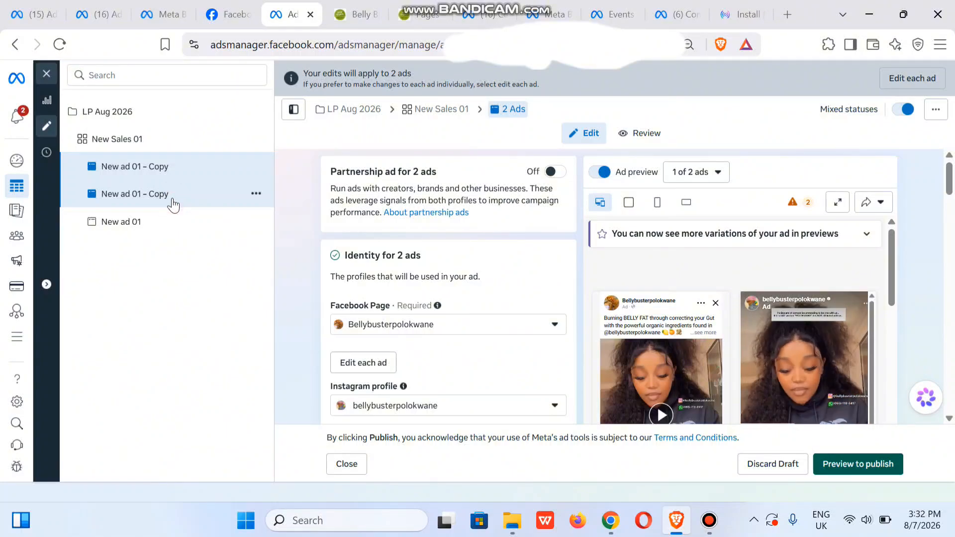
Open the second copy of New ad 01 on its own and rename it New ad 02.
click(172, 200)
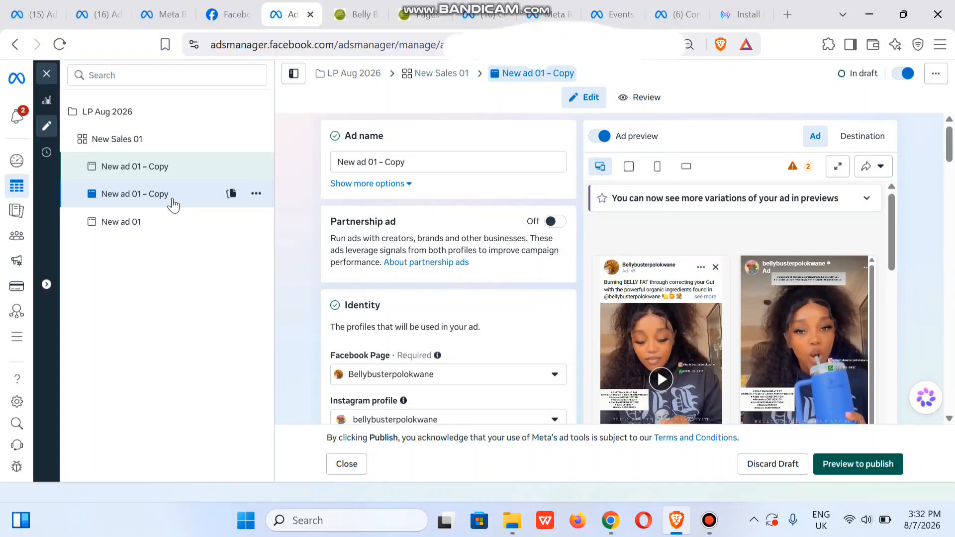
click(422, 160)
key(BackSpace)
key(BackSpace)
key(BackSpace)
key(BackSpace)
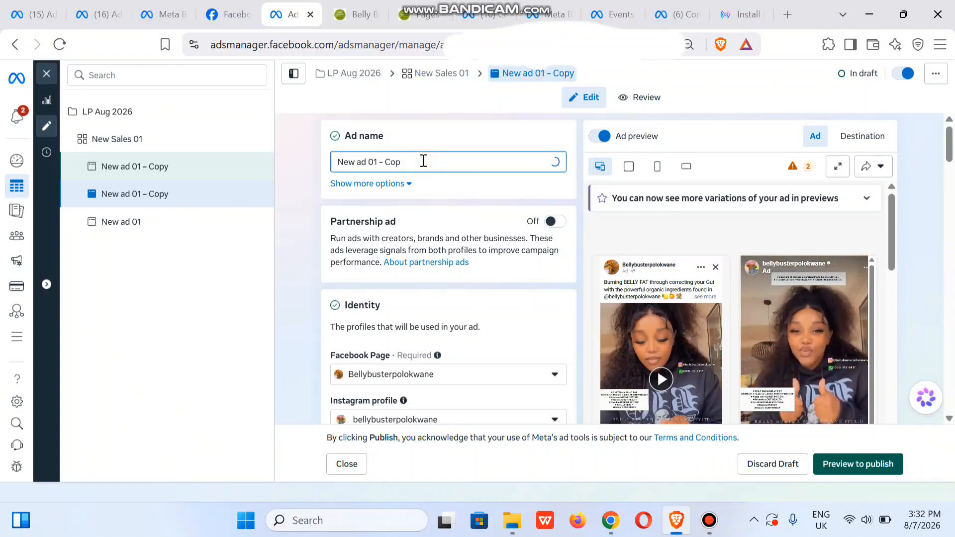
key(BackSpace)
key(BackSpace)
text(2)
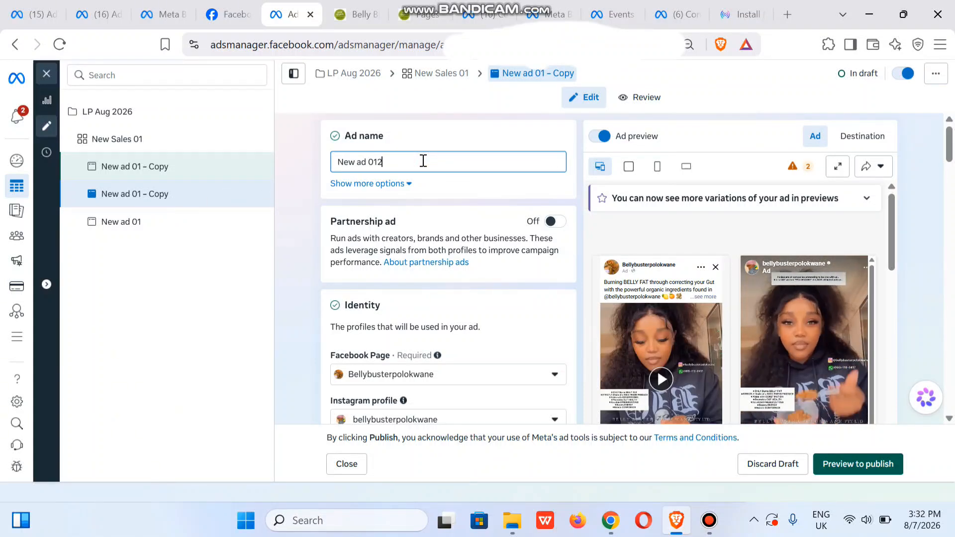
key(BackSpace)
key(BackSpace)
text(2)
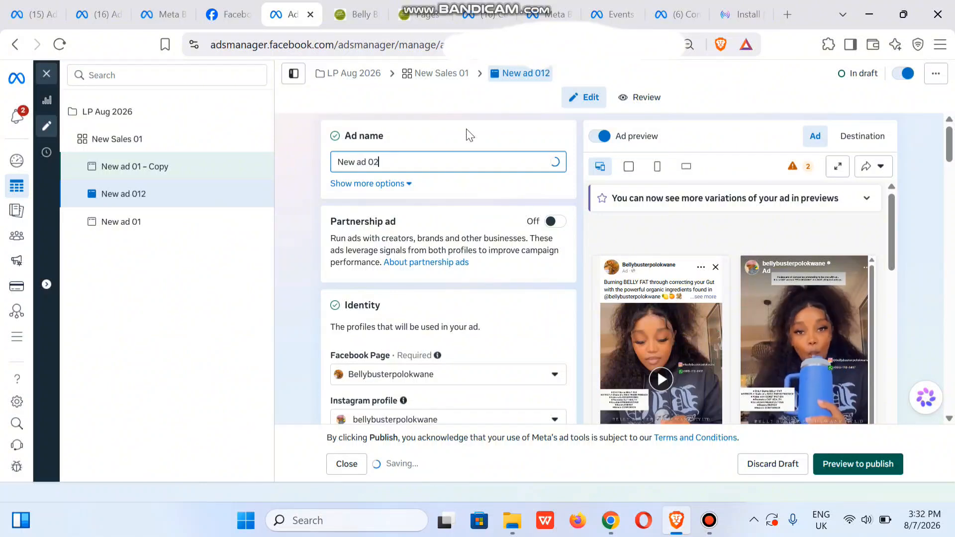
click(301, 164)
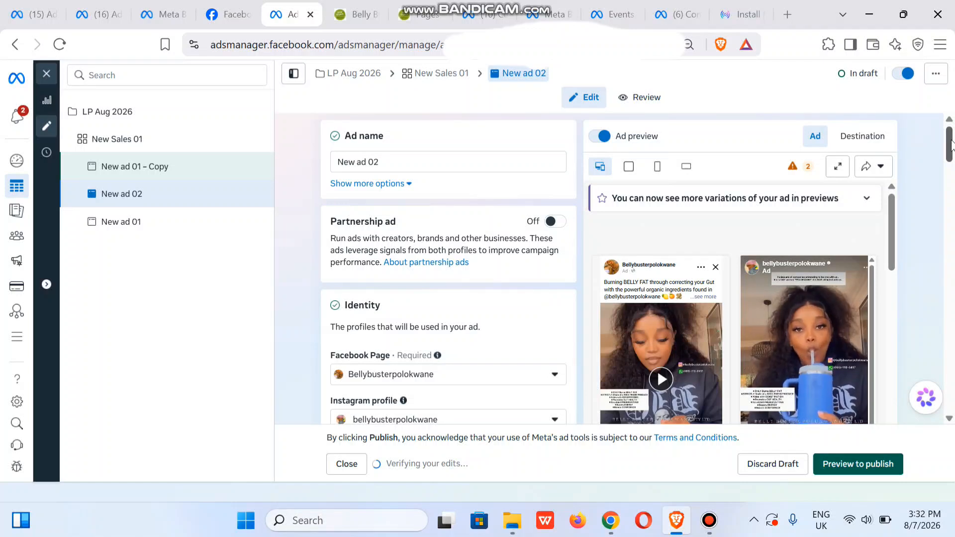
Start changing New ad 02's Instagram post, filtering the posts by Reels and Video and clearing the current selection.
drag(952, 144, 951, 245)
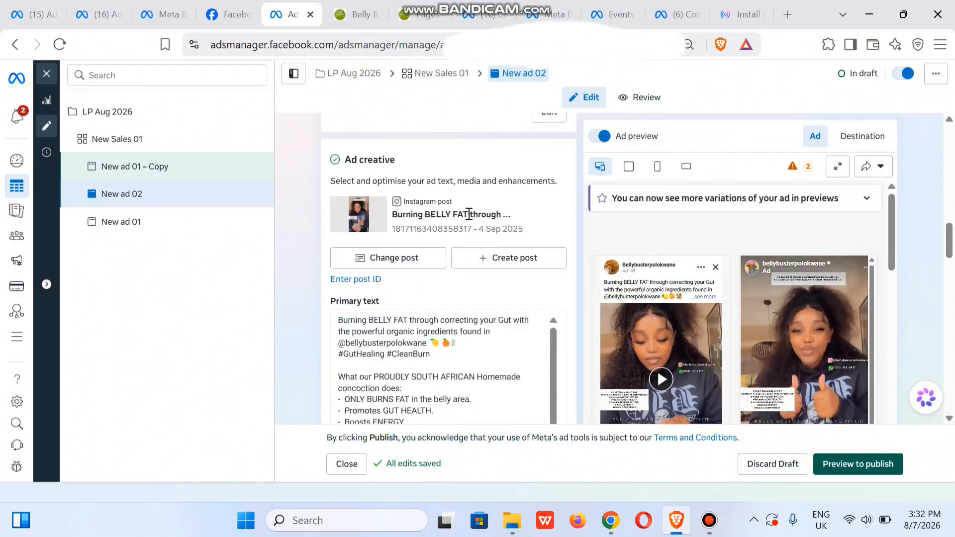
click(377, 263)
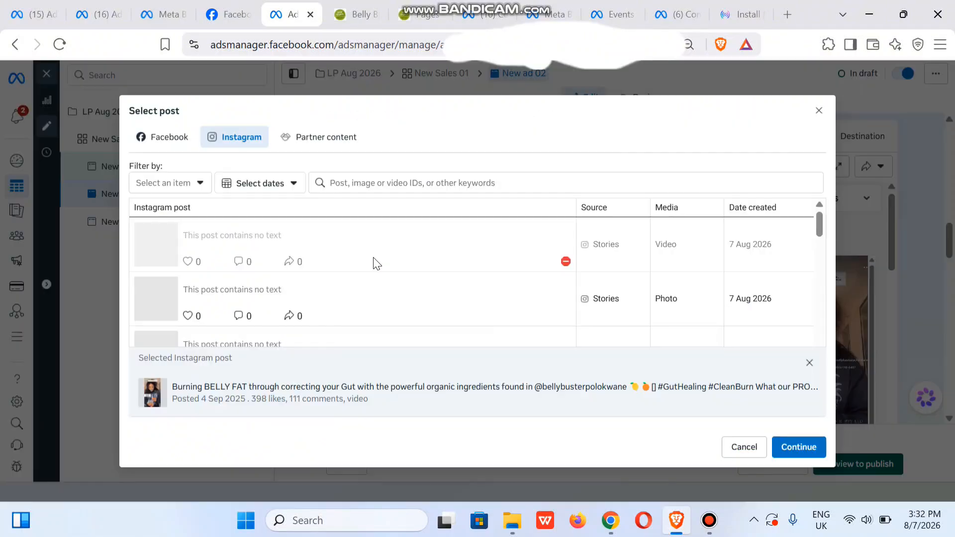
click(185, 183)
click(142, 269)
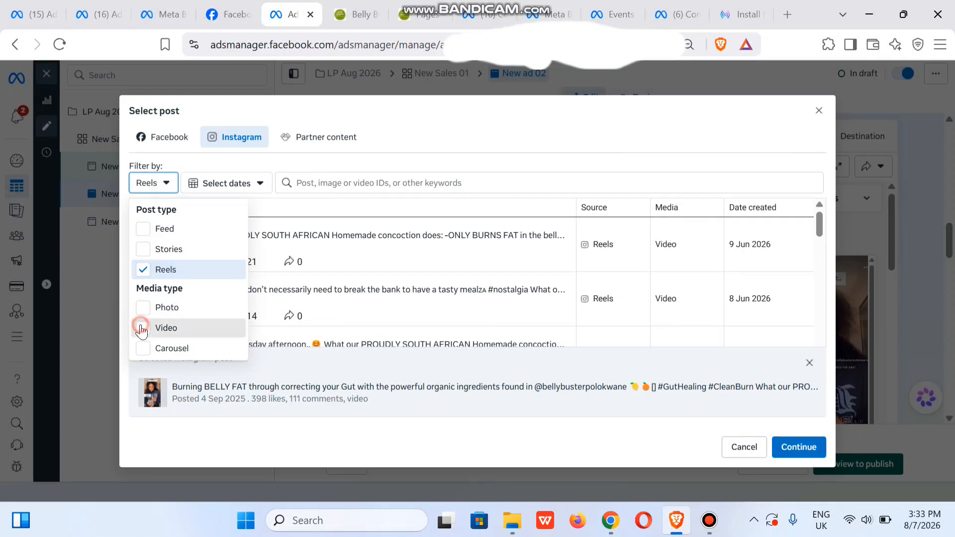
click(142, 329)
click(379, 106)
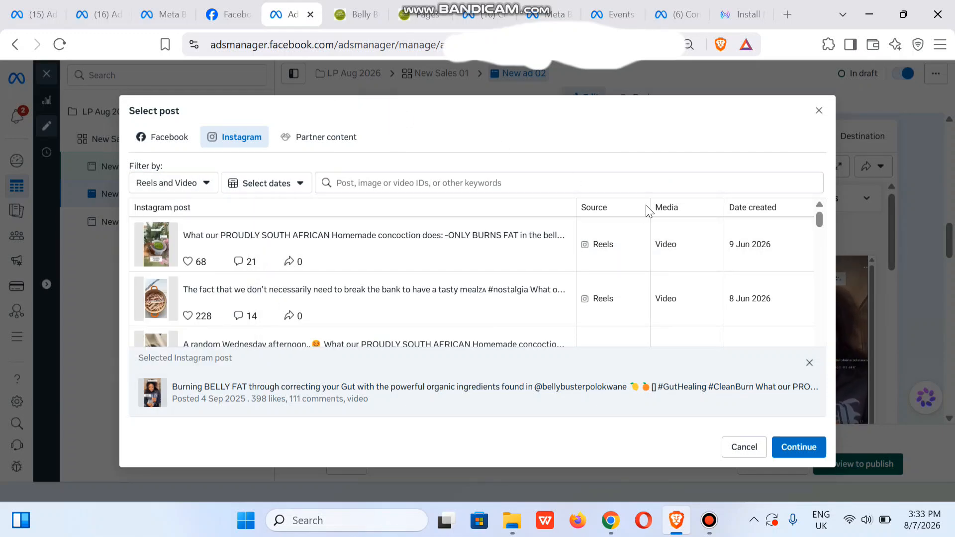
click(809, 363)
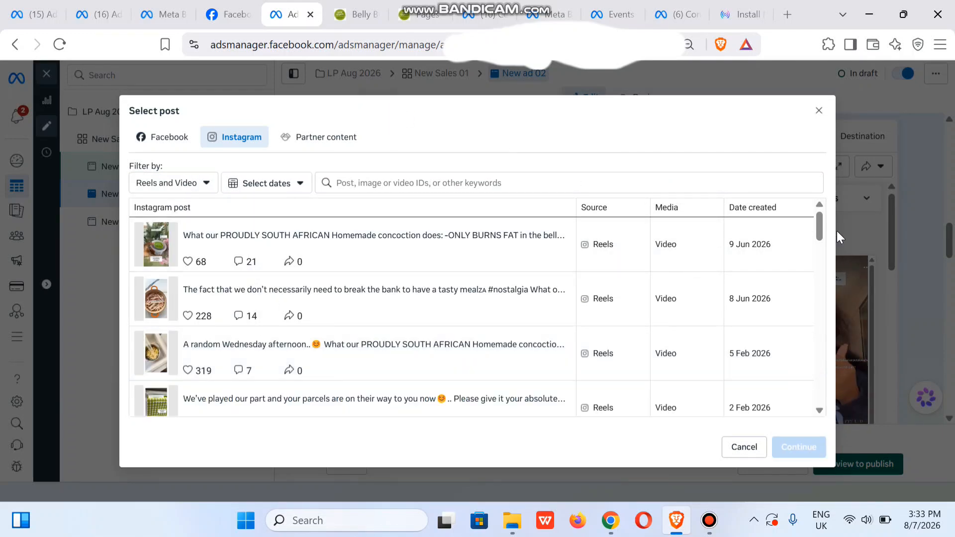
Choose the 2 May 2024 reel "Getting a flat tummy has never been so easy" as the ad's post.
drag(817, 229, 826, 384)
scroll(826, 393, down, 5)
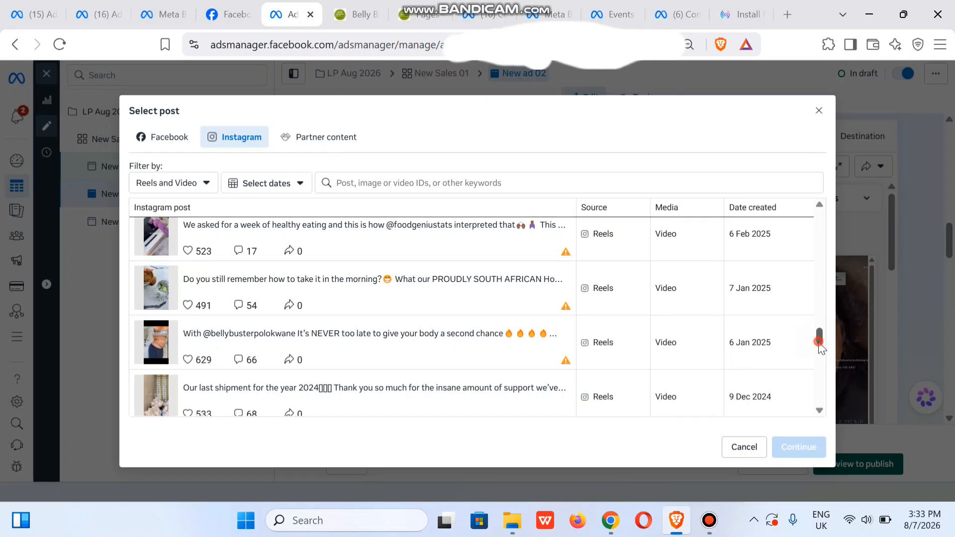
scroll(821, 369, down, 5)
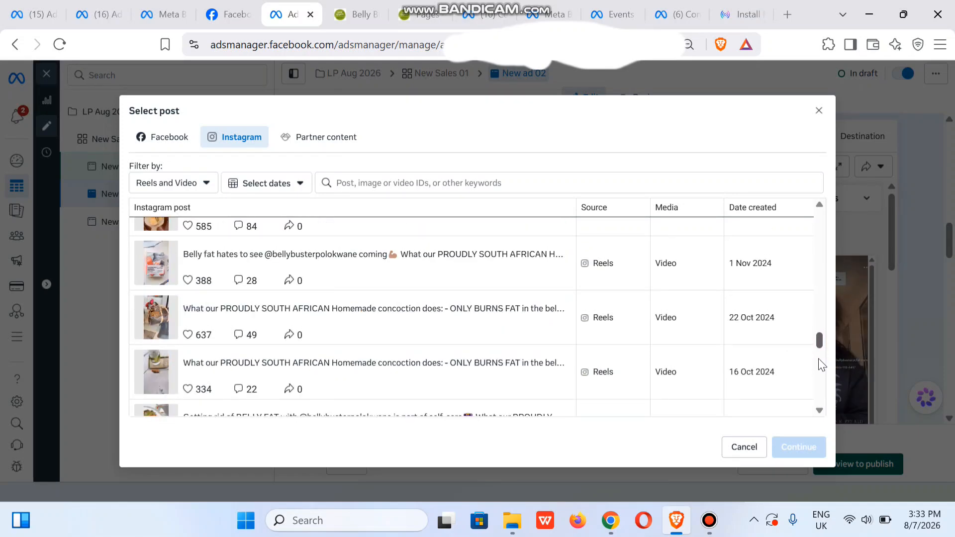
scroll(821, 363, up, 3)
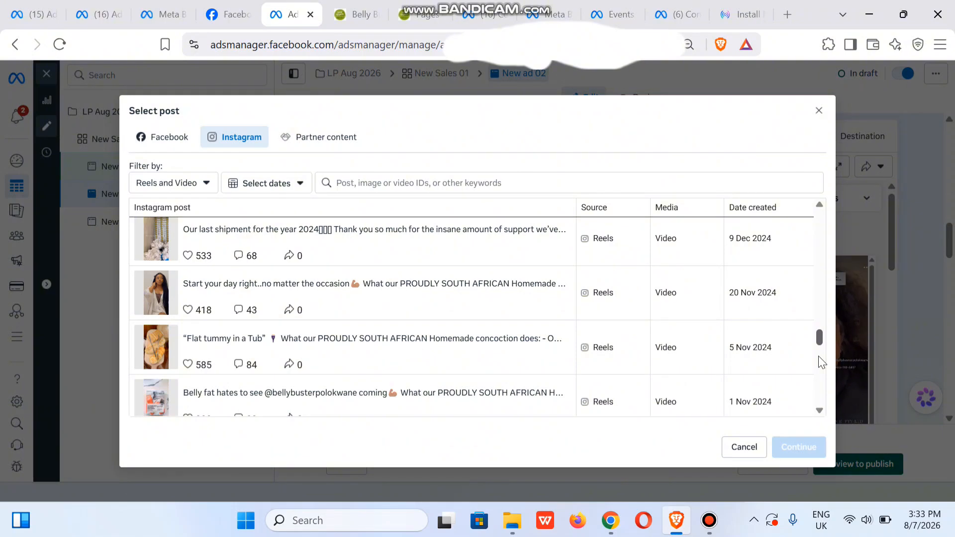
scroll(824, 379, down, 3)
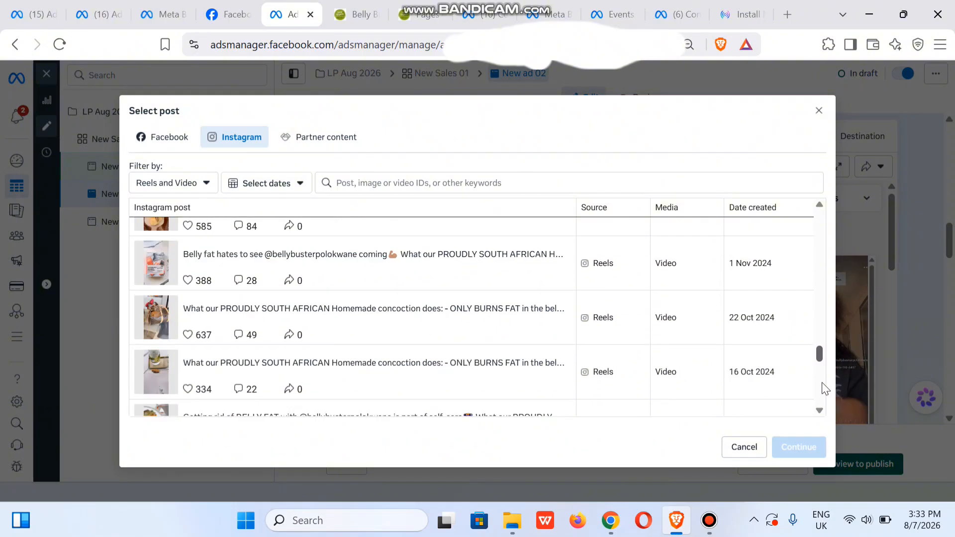
scroll(823, 390, down, 3)
scroll(821, 398, down, 3)
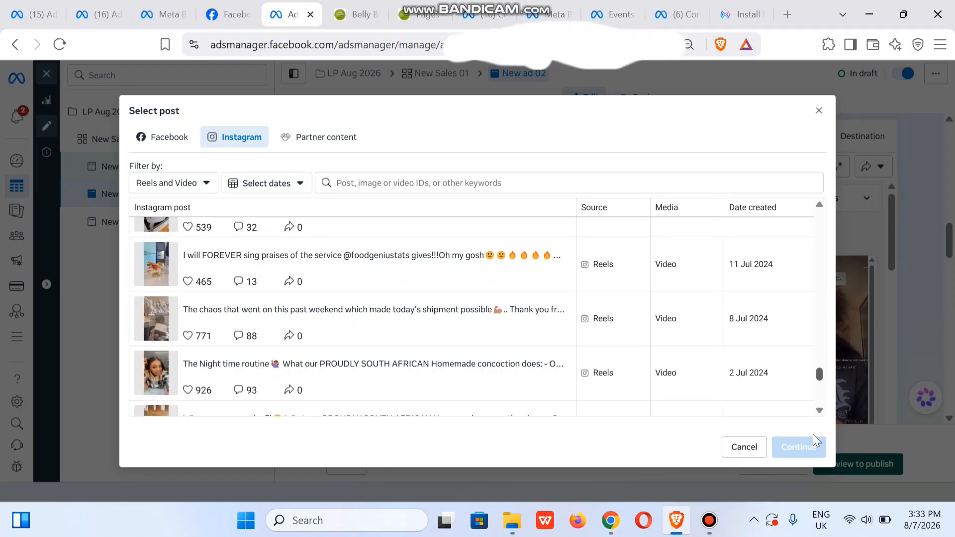
scroll(813, 434, down, 2)
scroll(815, 441, down, 1)
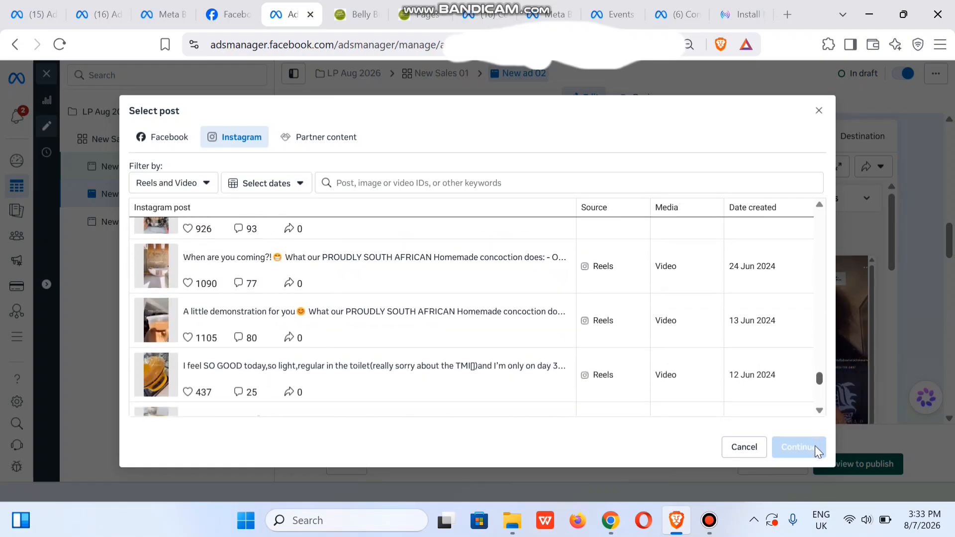
scroll(815, 449, down, 5)
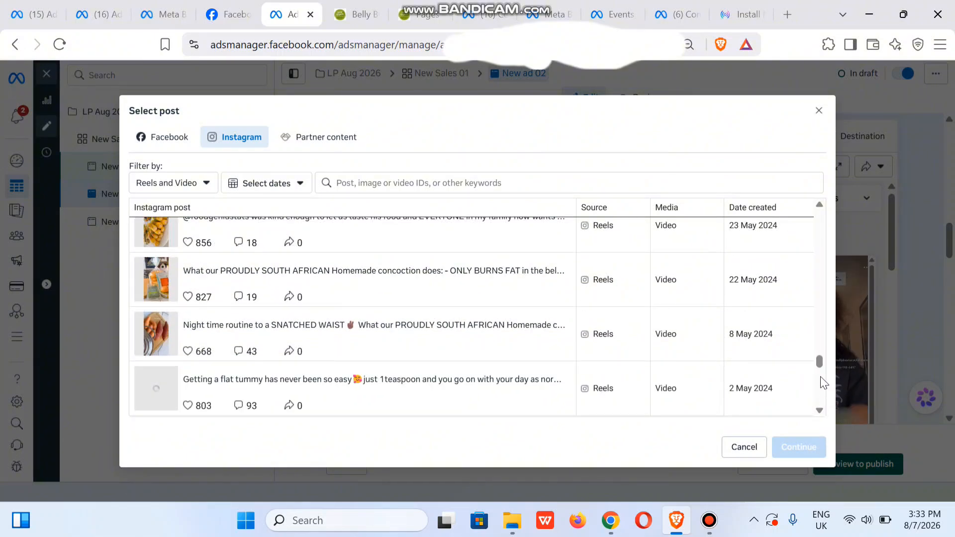
drag(820, 362, 822, 370)
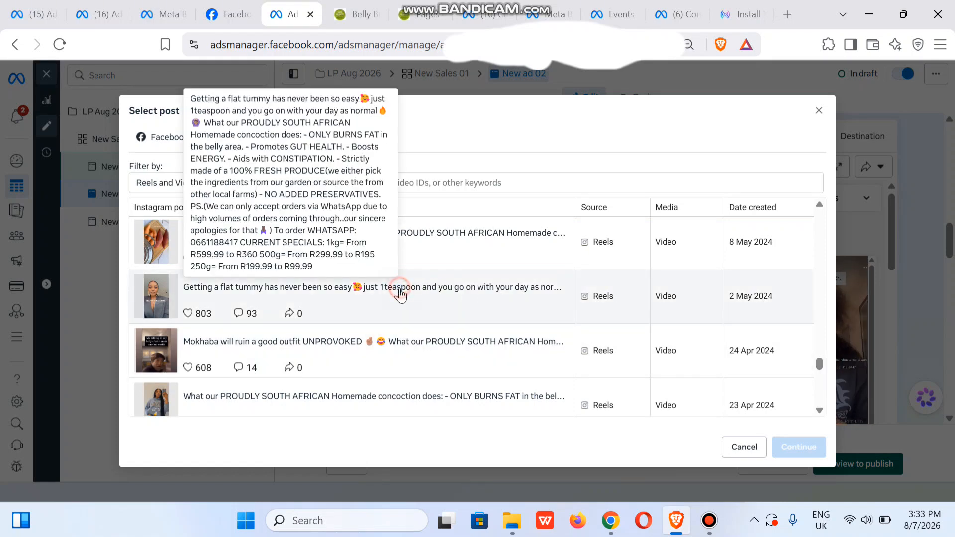
click(401, 296)
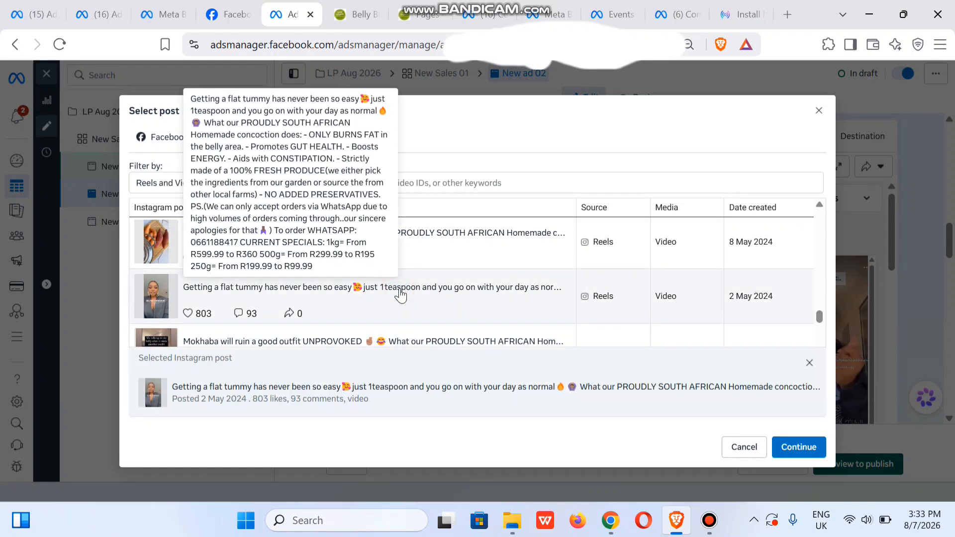
click(814, 452)
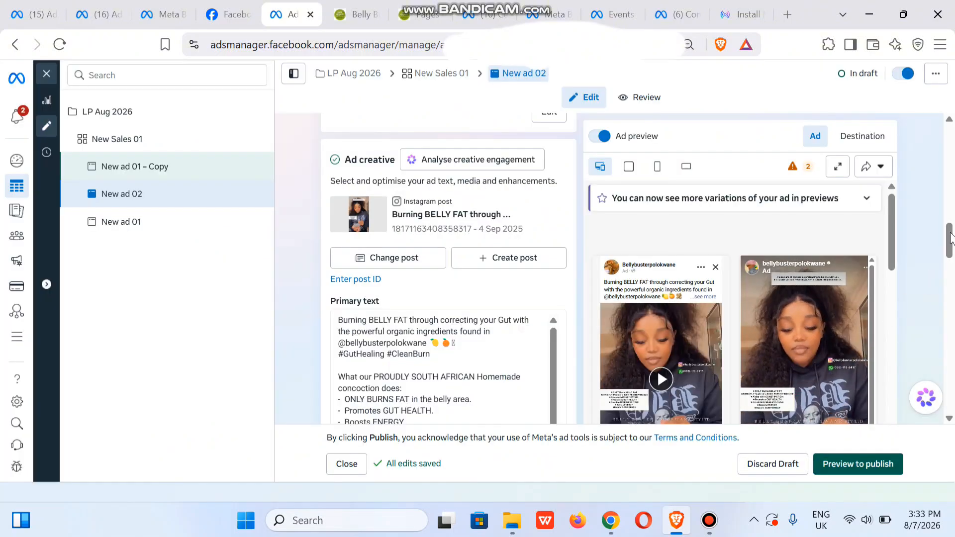
Add WhatsApp as the website's browser add-on and set the call to action to Order now.
scroll(951, 279, down, 10)
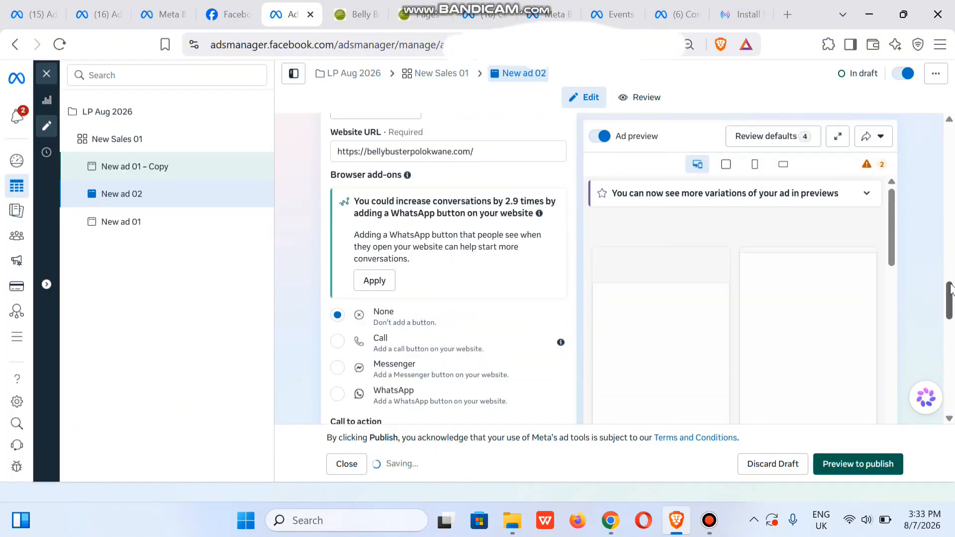
drag(951, 287, 939, 317)
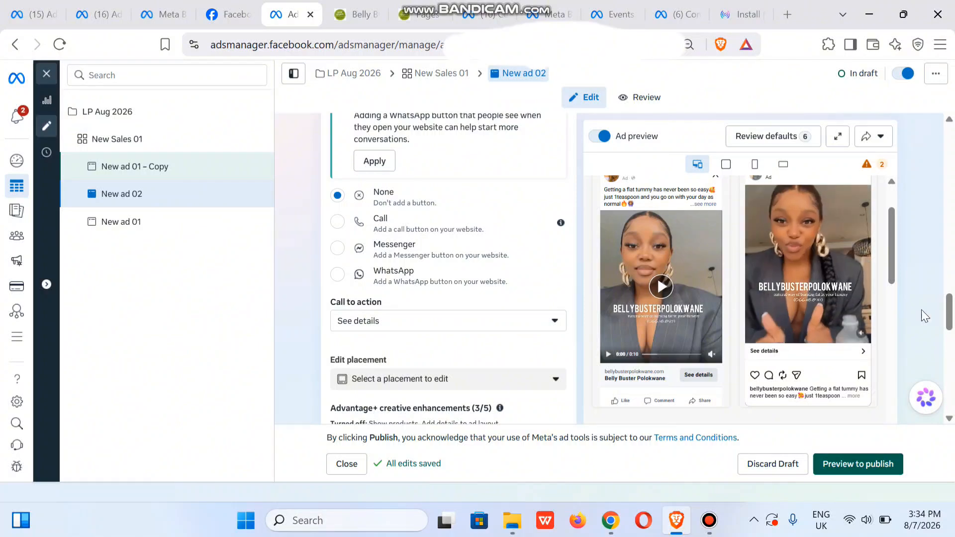
click(338, 275)
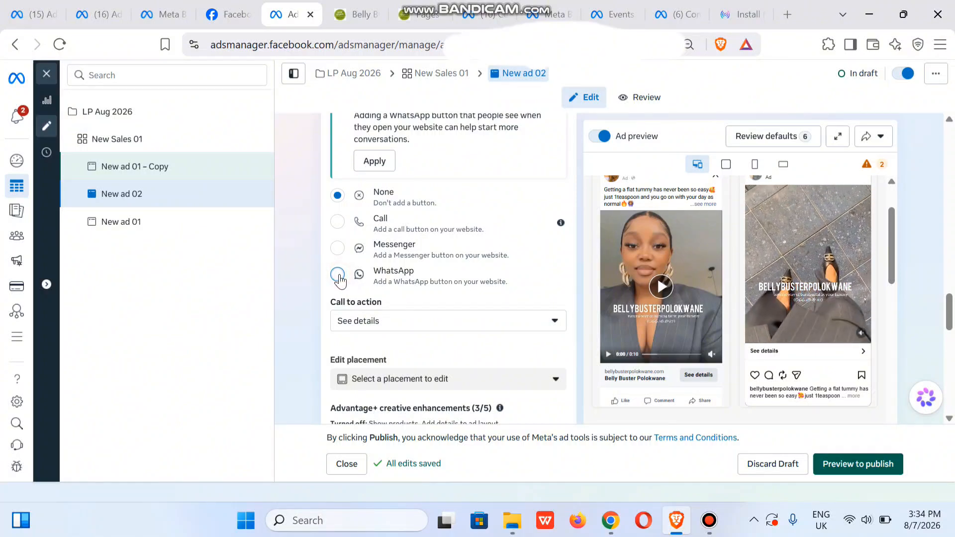
click(338, 277)
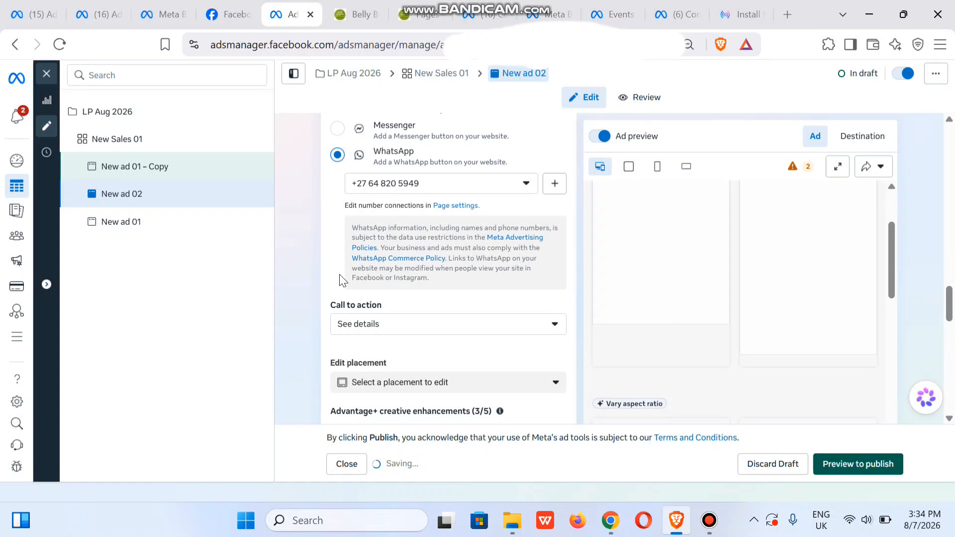
click(403, 330)
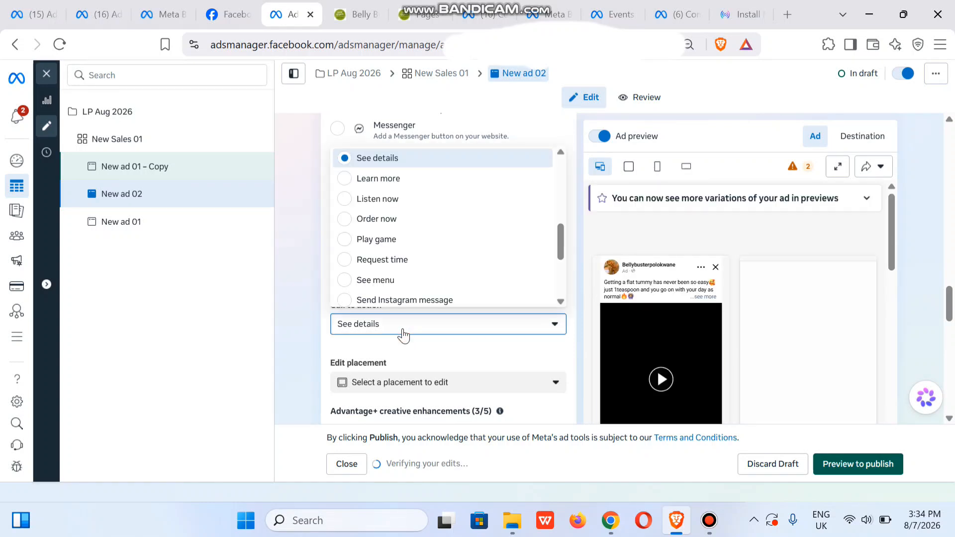
click(478, 224)
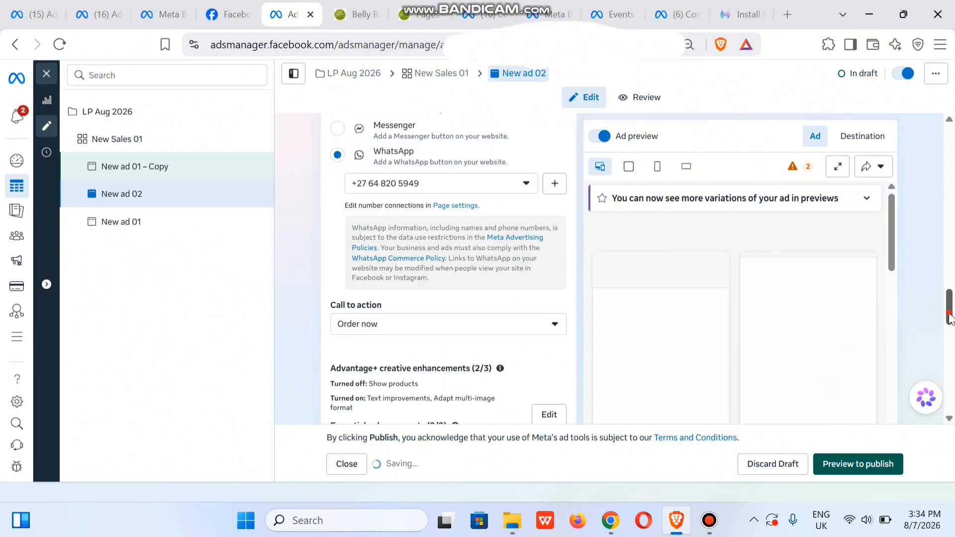
Change New ad 02's pre-filled conversation message to "Hello! I would like to make a purchase" and save it.
drag(949, 319, 951, 366)
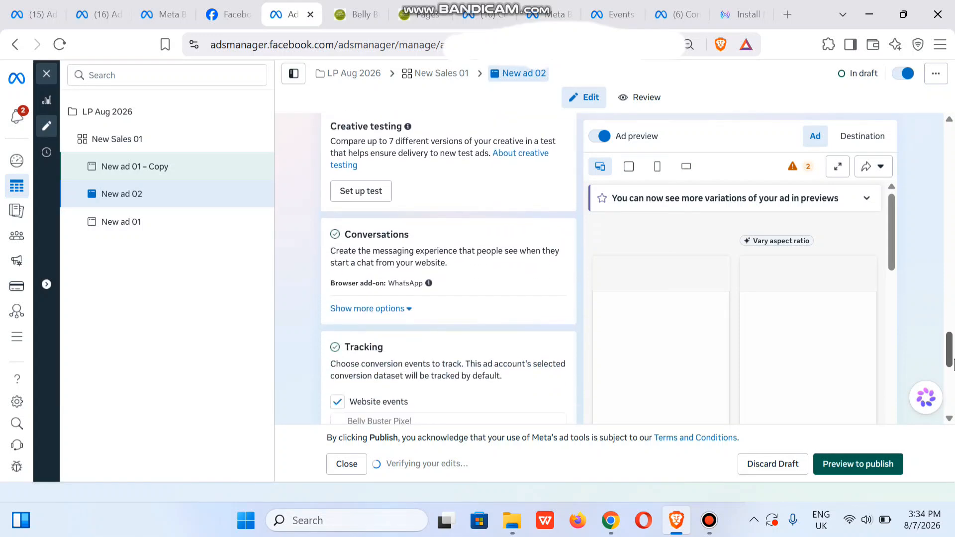
click(399, 309)
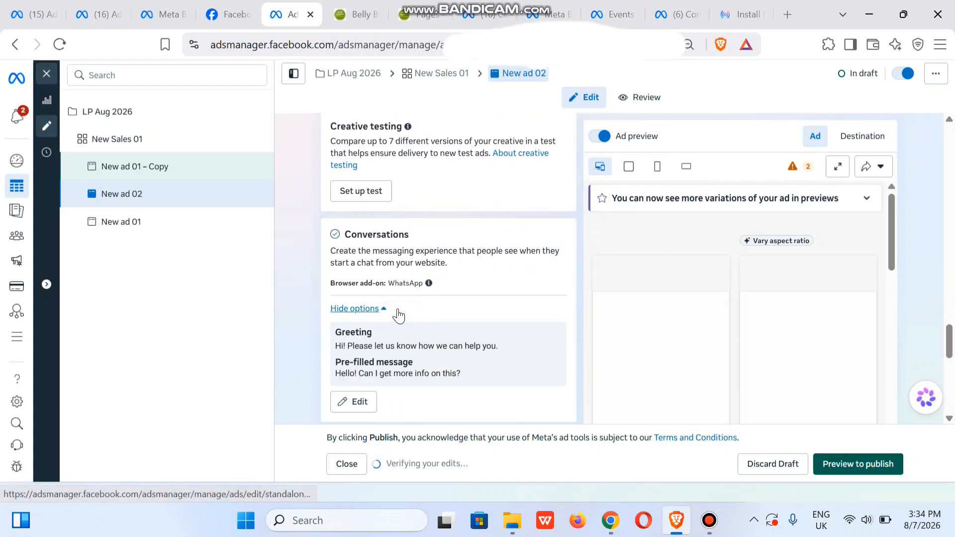
click(359, 403)
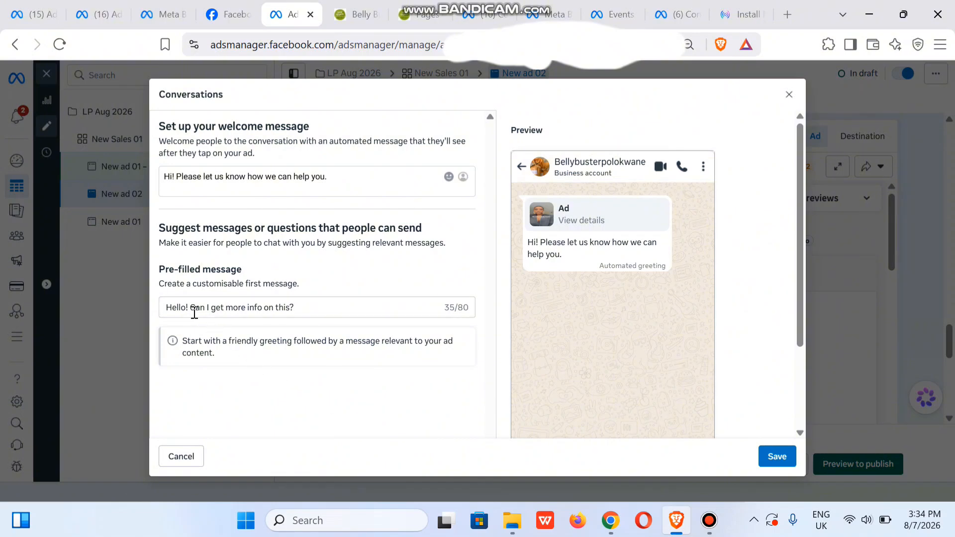
drag(192, 309, 419, 329)
text(I)
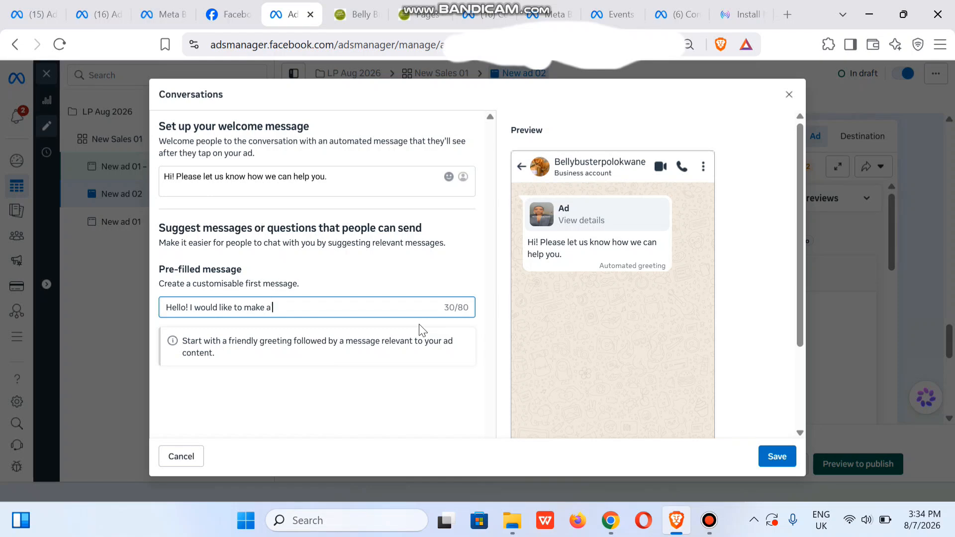
text(would like to make a purchas)
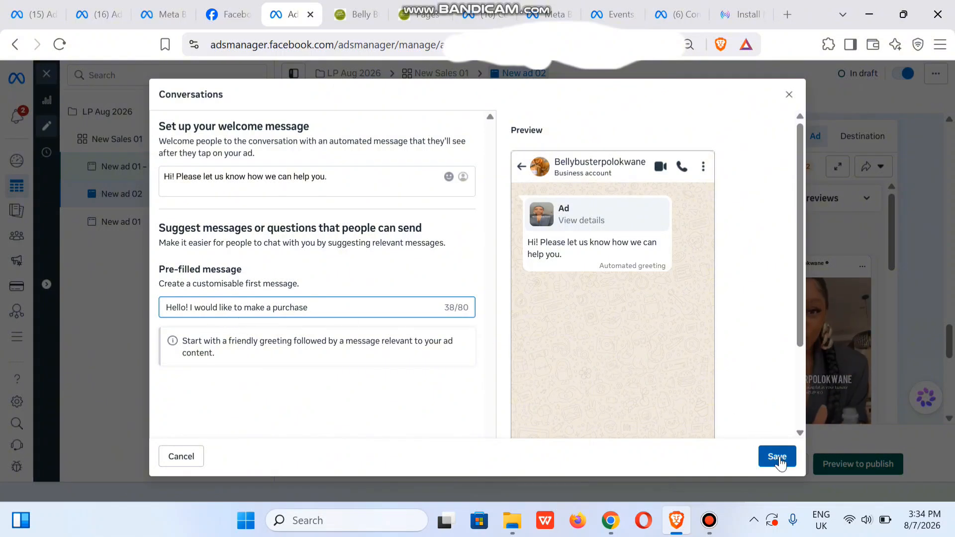
text(e)
click(779, 458)
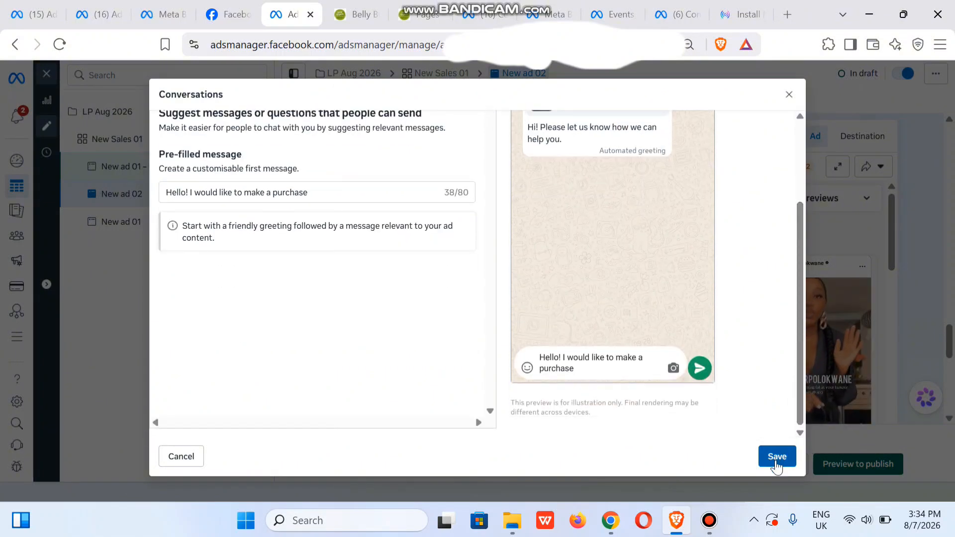
click(776, 457)
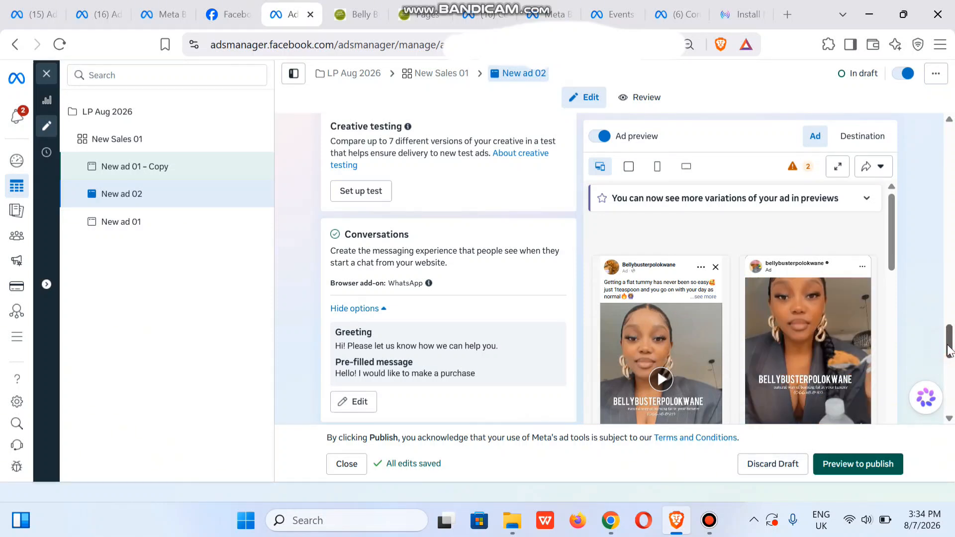
Preview New ad 02's setup and publish the ad.
scroll(572, 276, down, 6)
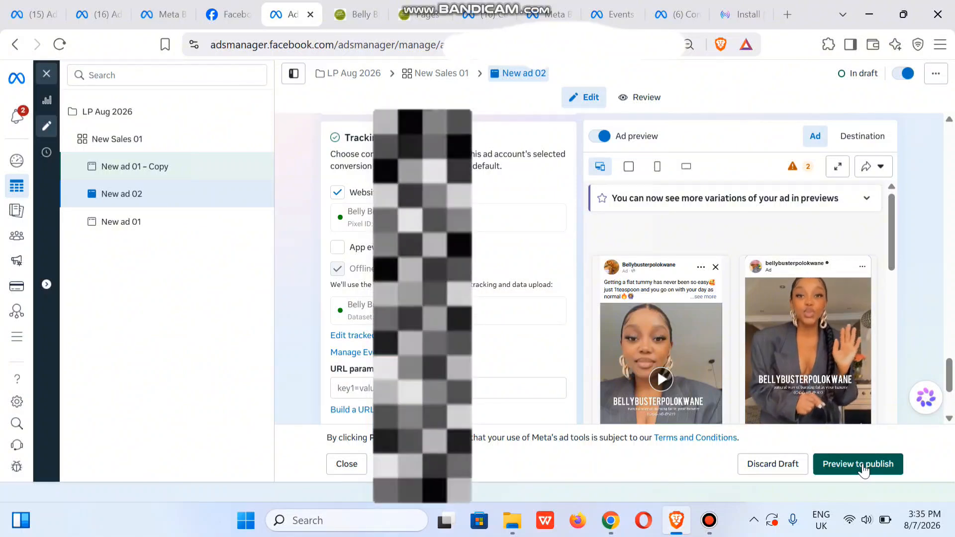
click(864, 464)
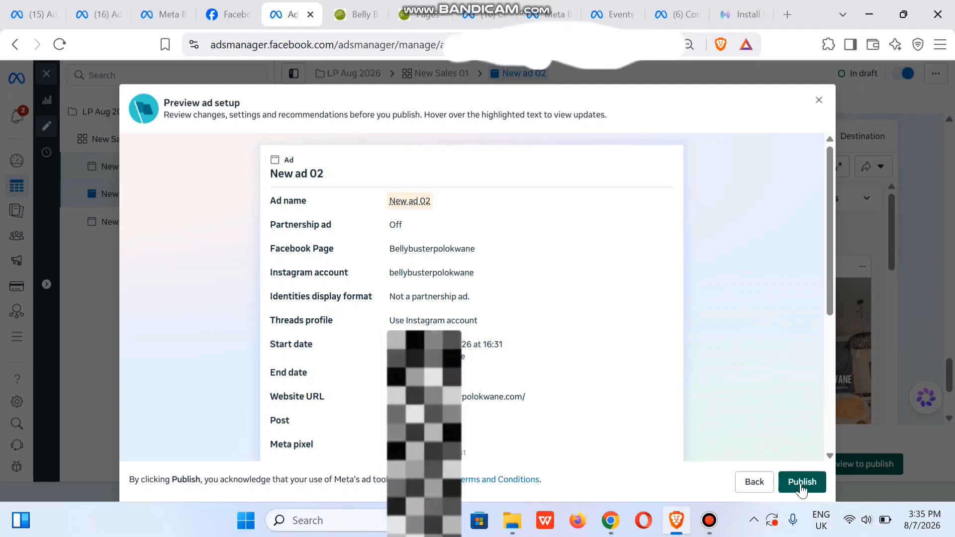
click(802, 483)
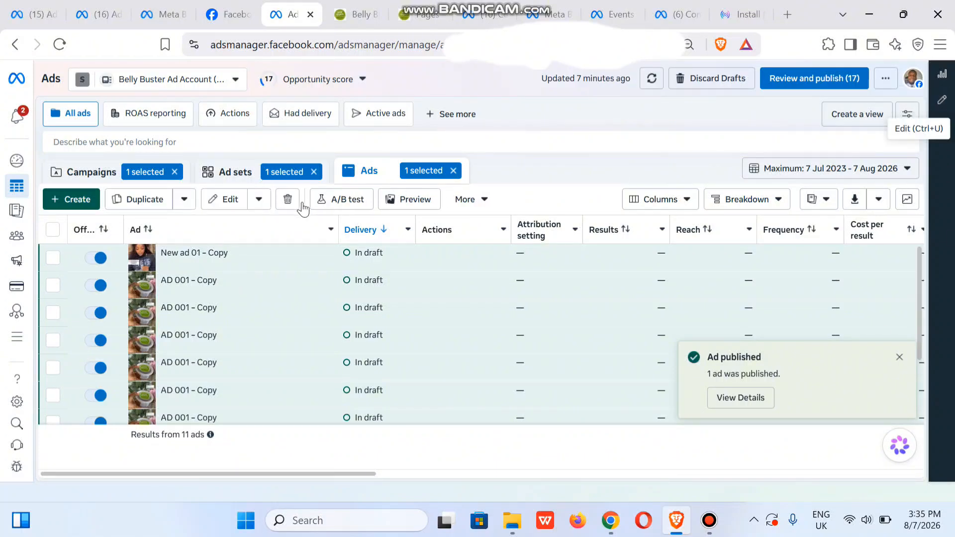
Reopen the ad editor and rename the draft "New ad 01 – Copy" as New ad 03.
click(941, 100)
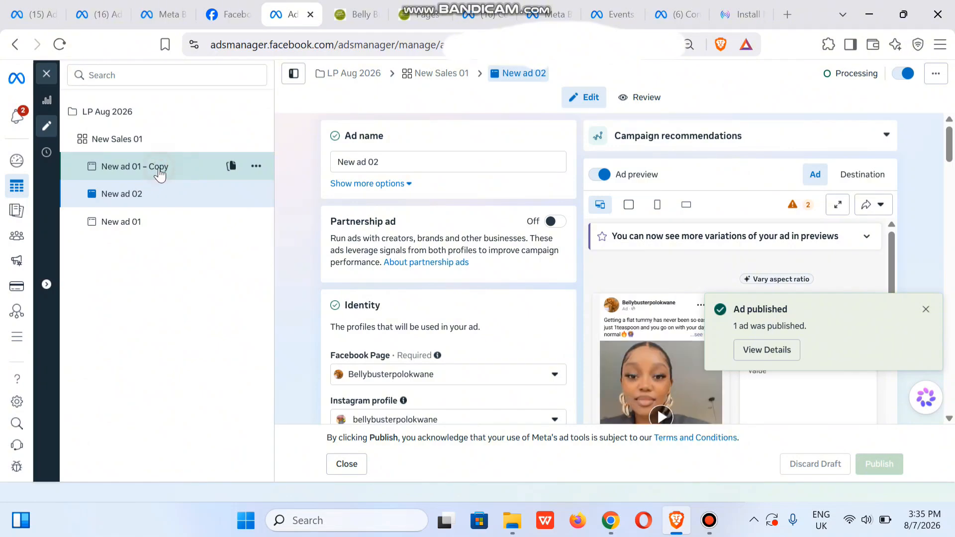
click(159, 170)
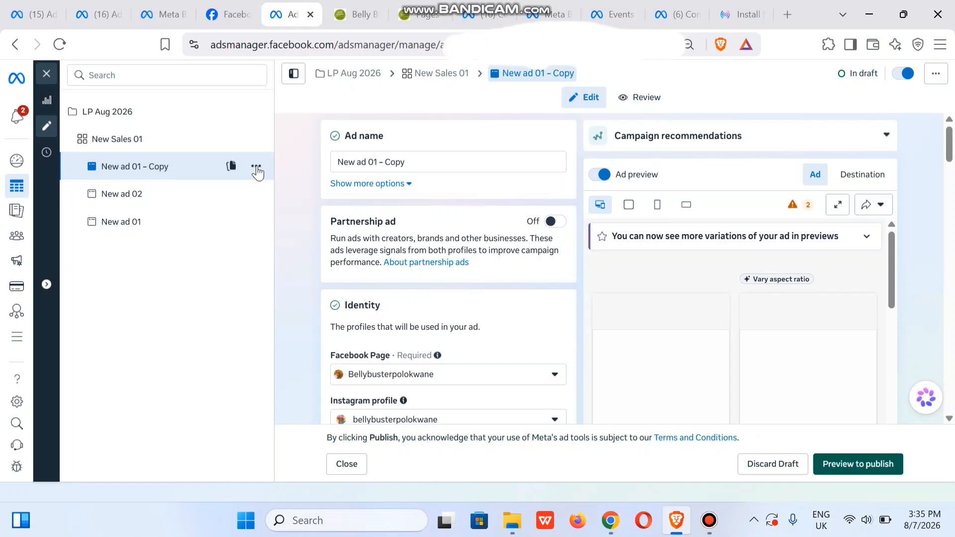
click(429, 160)
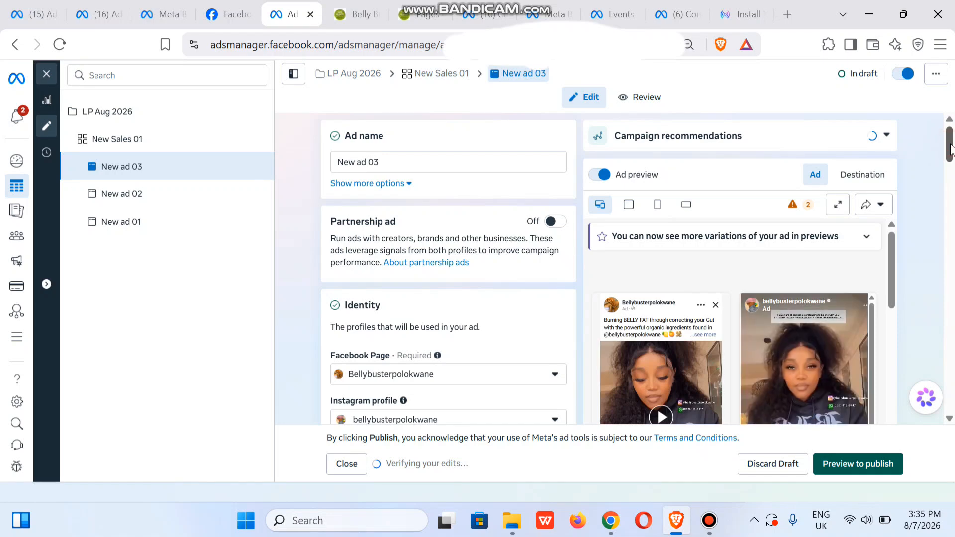
Start changing New ad 03's Instagram post and filter the available posts by Reels and Video.
drag(950, 147, 954, 223)
scroll(934, 218, up, 3)
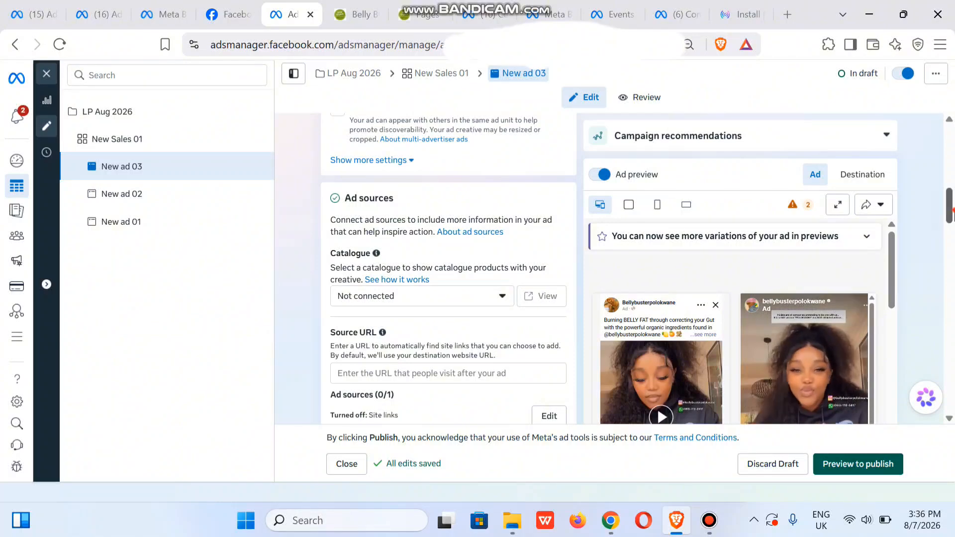
scroll(578, 292, down, 5)
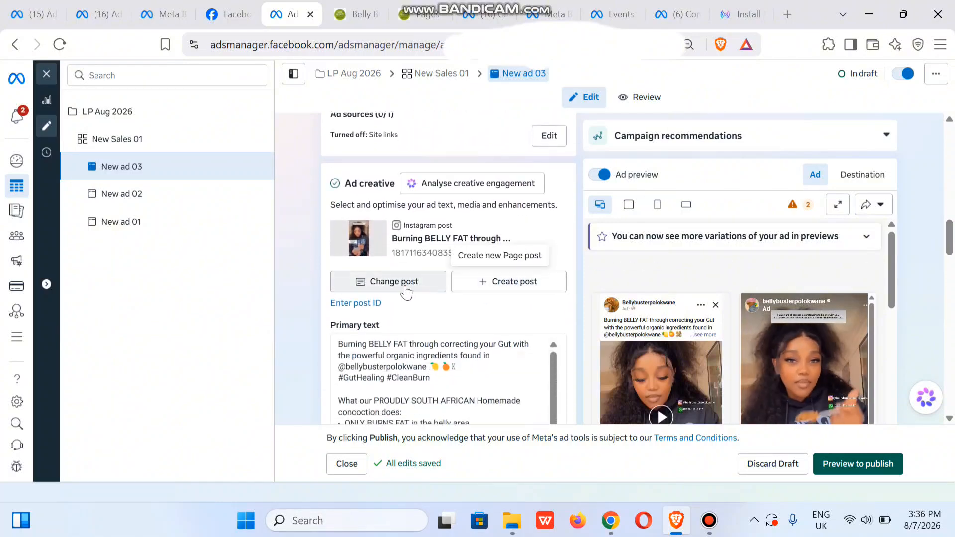
click(388, 282)
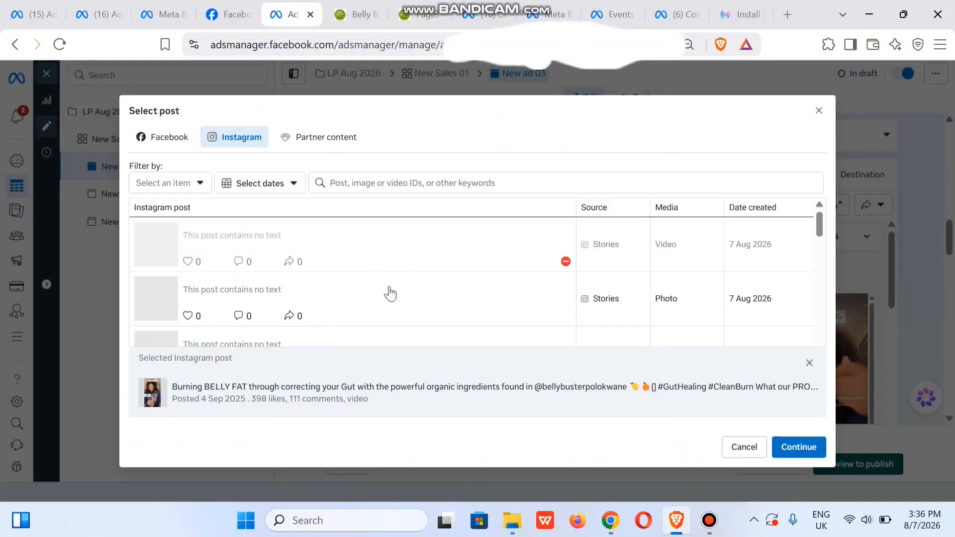
click(226, 189)
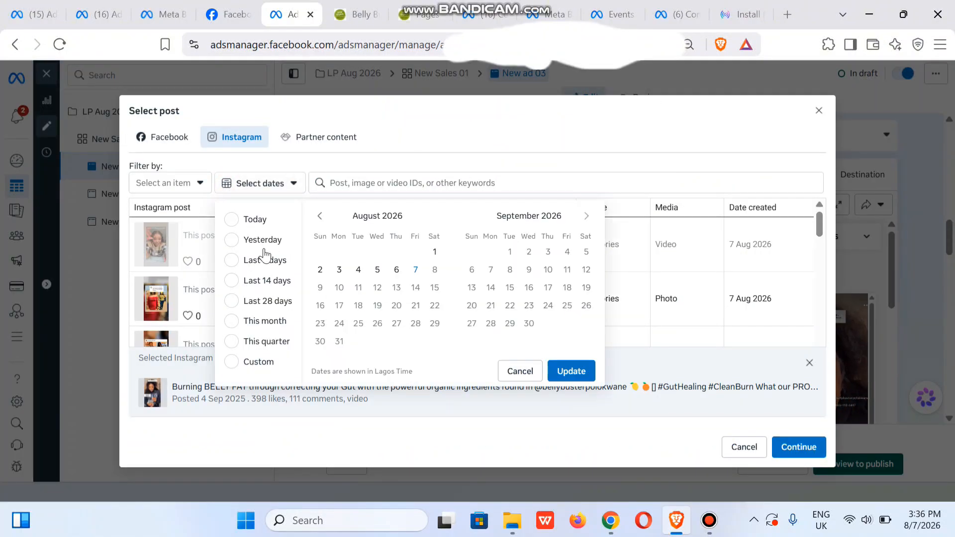
click(179, 189)
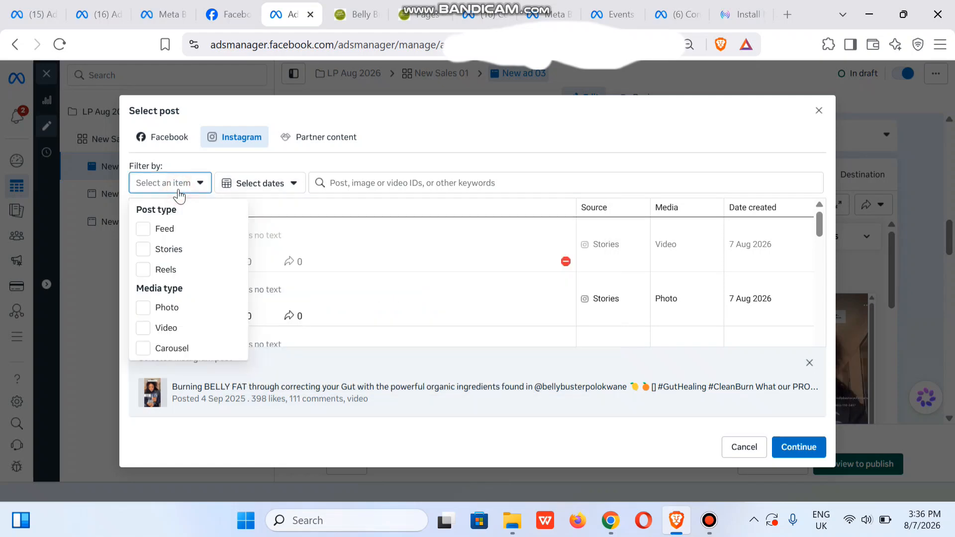
click(143, 328)
click(181, 266)
click(550, 111)
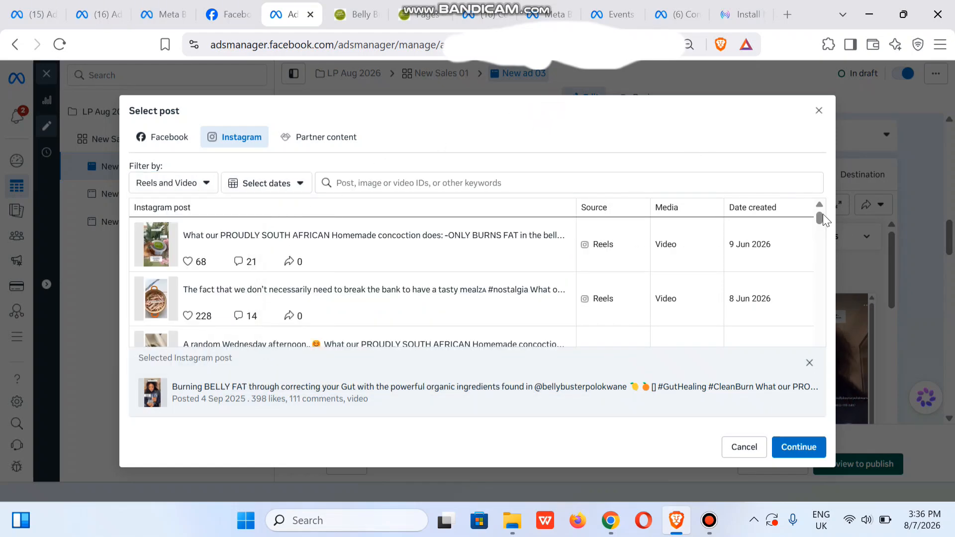
Replace the selected post with the 12 Feb 2024 reel "Happy Shipment Monday" for New ad 03.
drag(819, 219, 829, 386)
click(810, 368)
scroll(821, 316, down, 2)
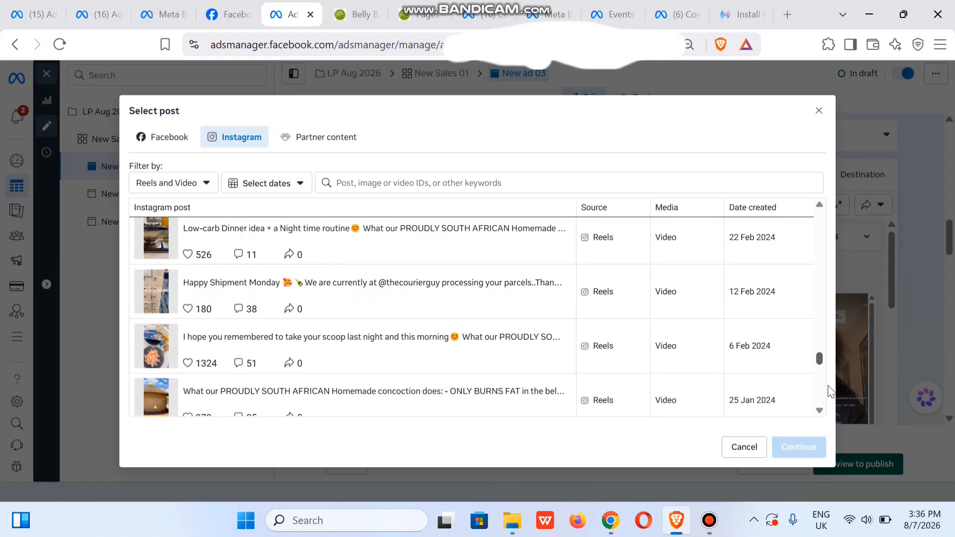
click(340, 293)
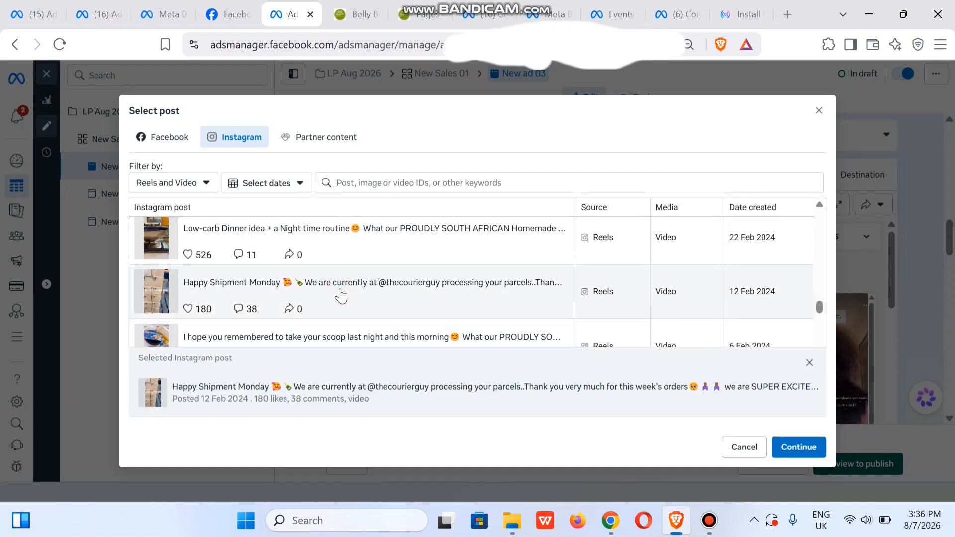
click(799, 447)
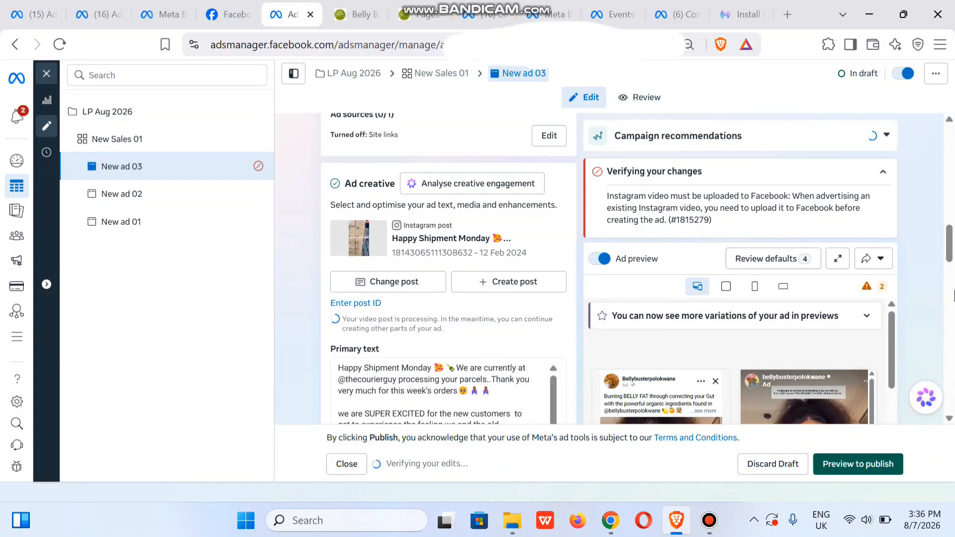
Add WhatsApp as the website's browser add-on for New ad 03.
drag(948, 258, 953, 339)
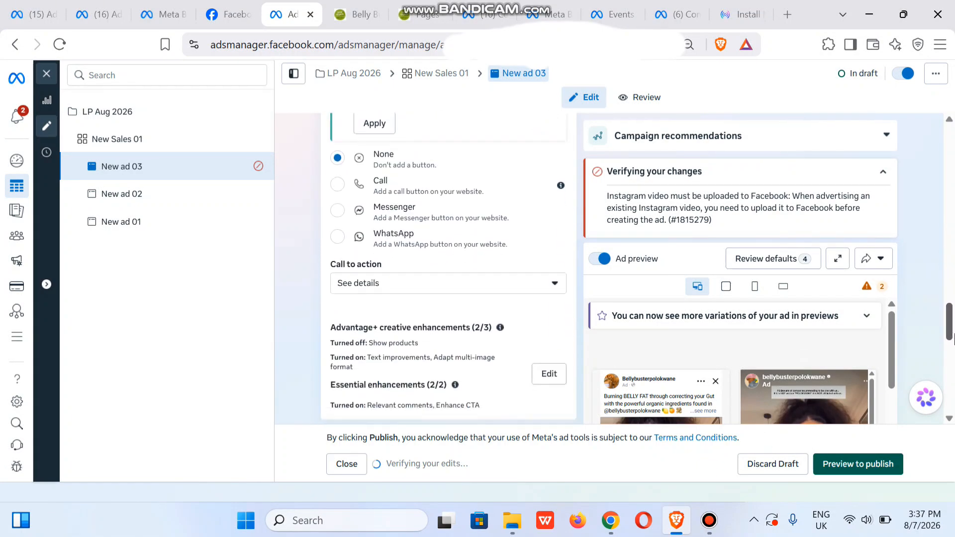
click(337, 237)
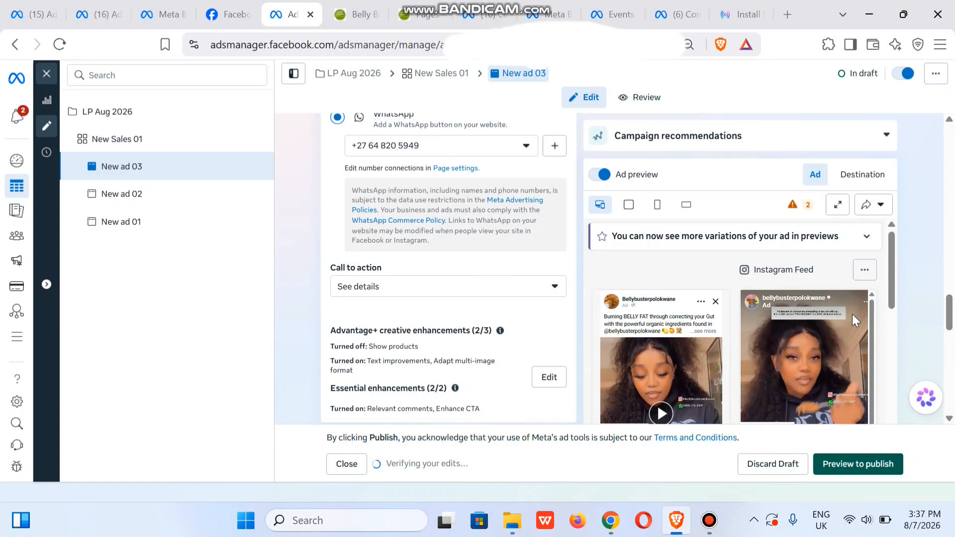
Change New ad 03's pre-filled conversation message to "Hello! I would like to make a purchase" and save it.
drag(949, 315, 948, 342)
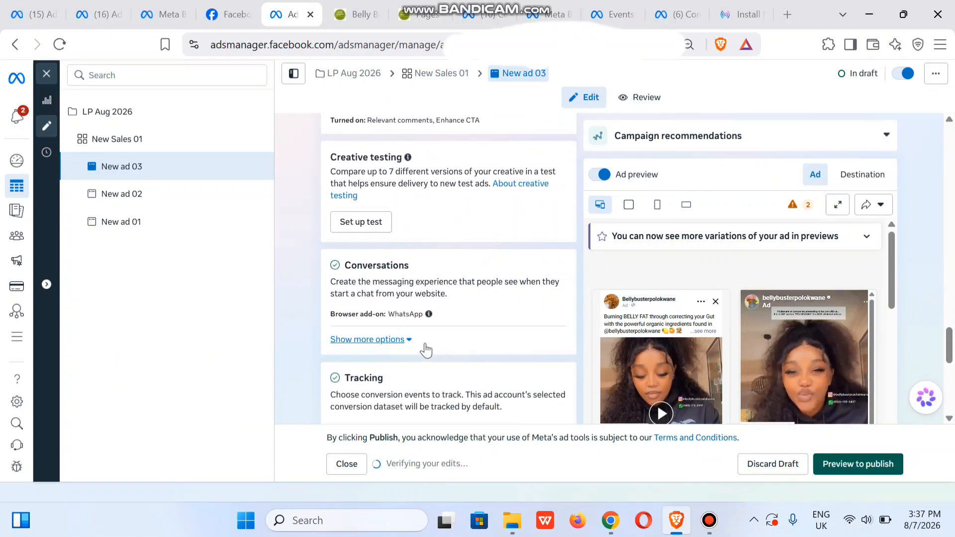
click(404, 340)
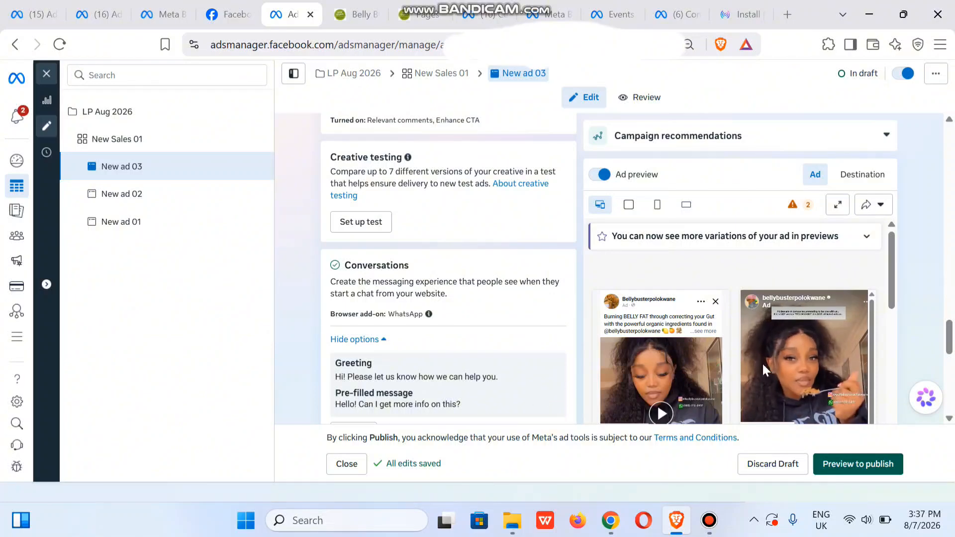
scroll(454, 226, down, 3)
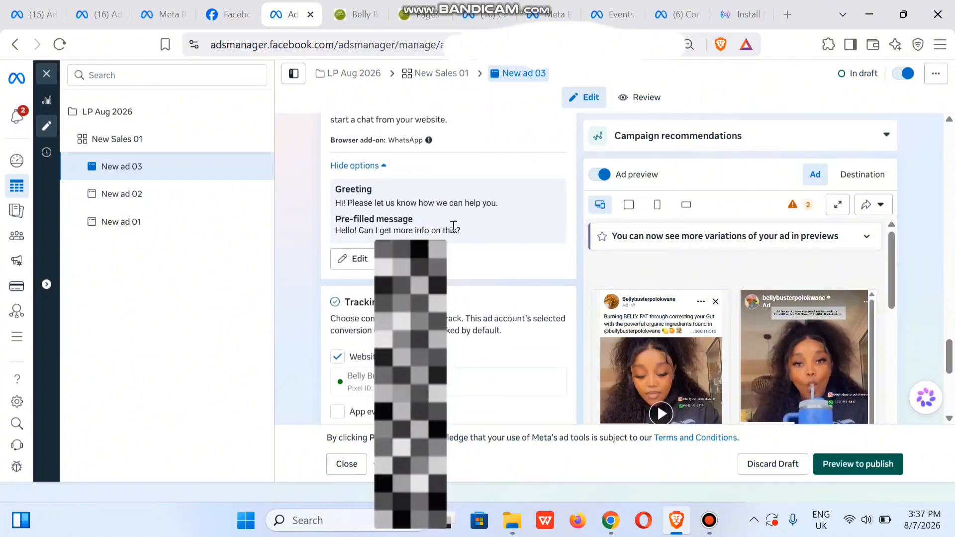
click(354, 258)
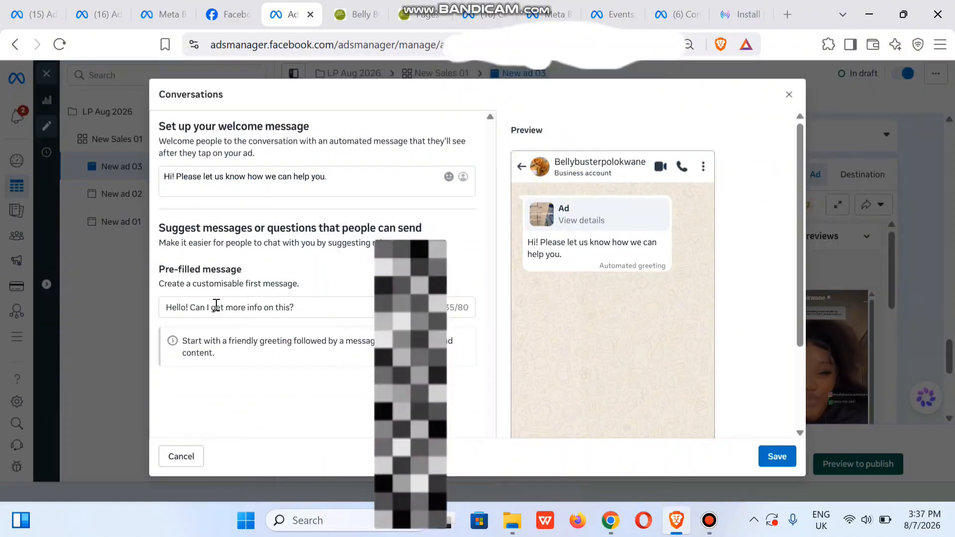
drag(190, 307, 300, 305)
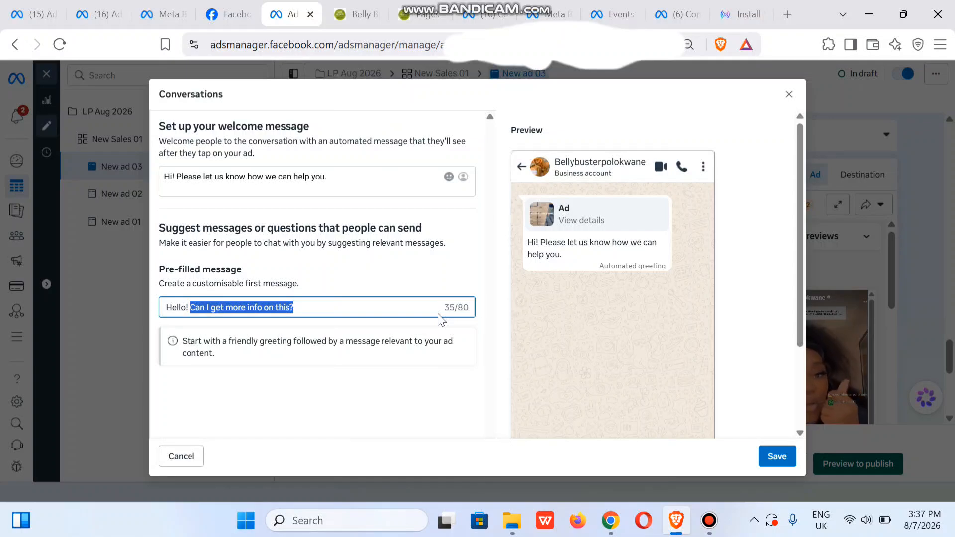
text(I would)
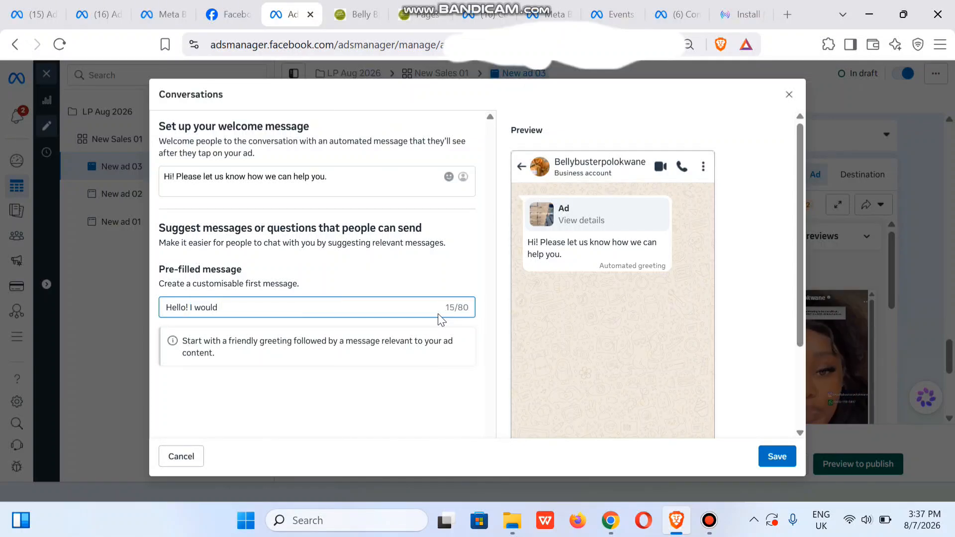
text( like to a)
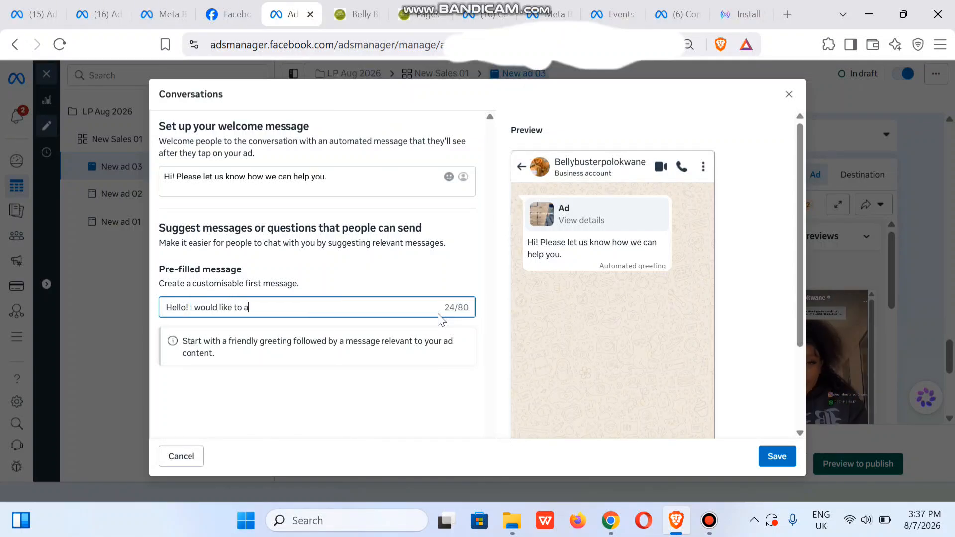
text(ake a p)
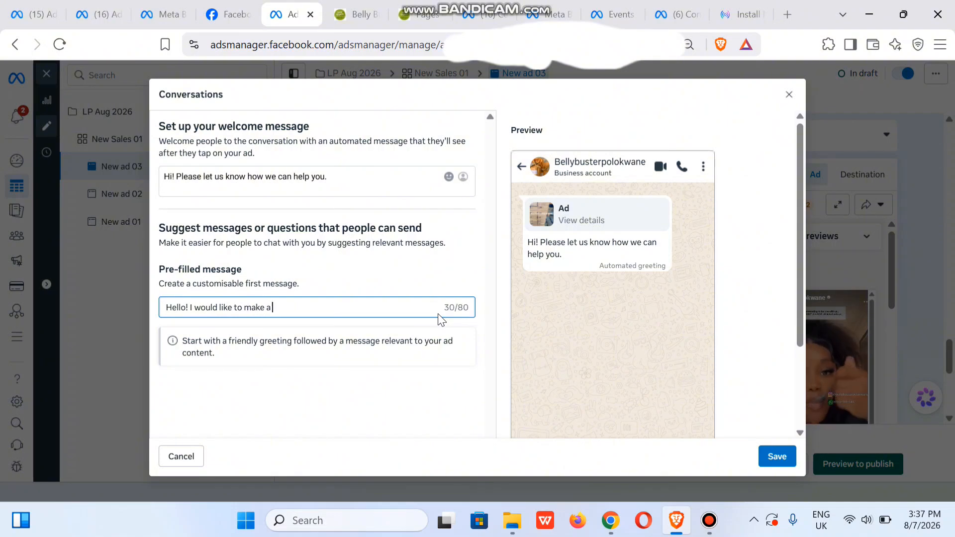
text(ur)
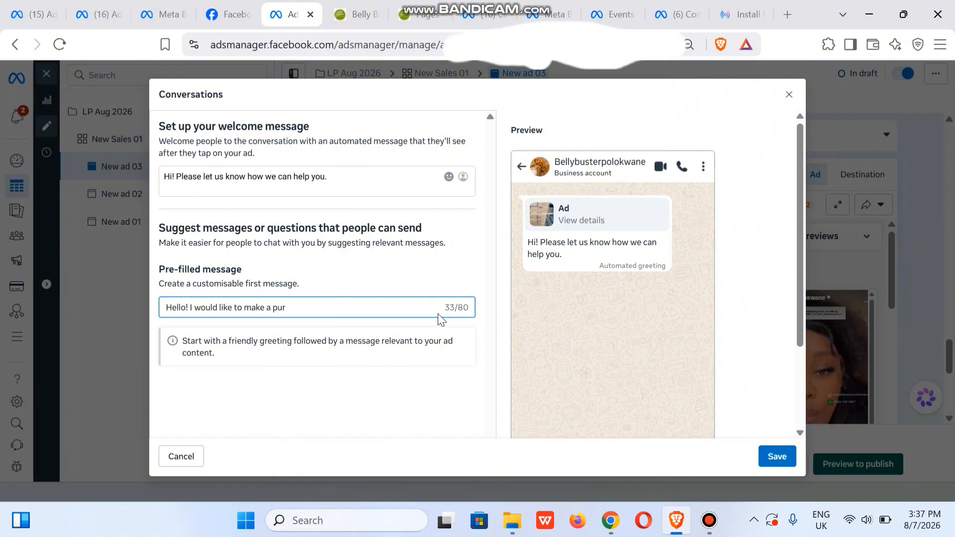
text(chase)
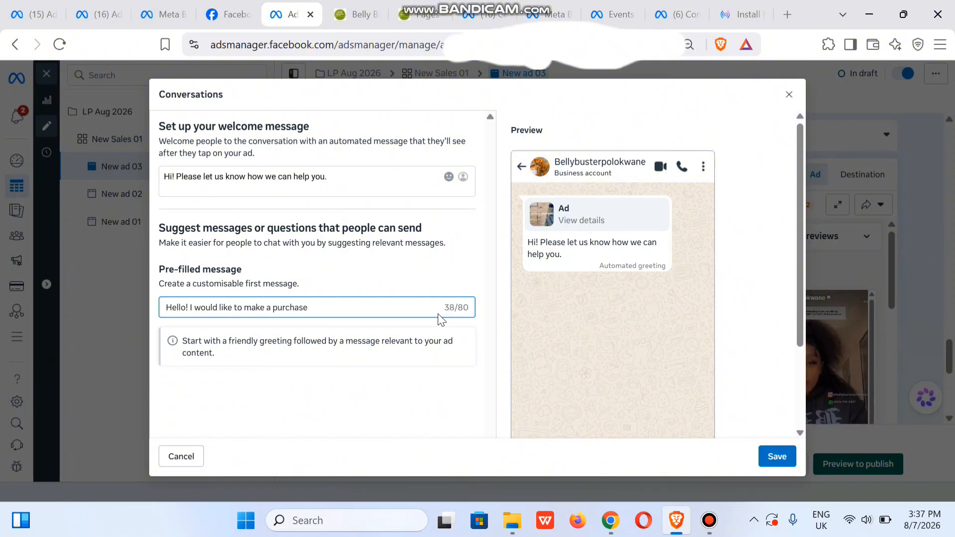
click(772, 463)
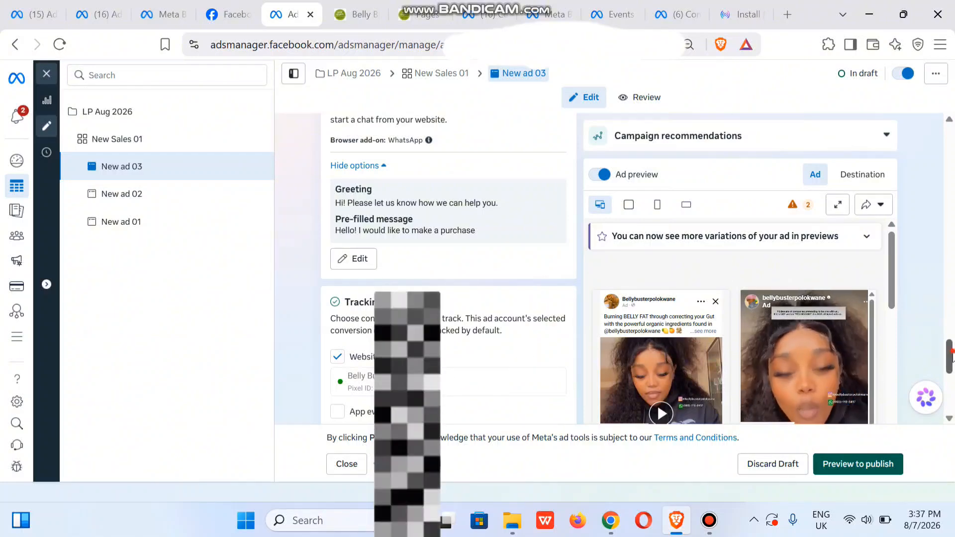
Check New ad 03's creative and setup preview, and publish the ad.
drag(948, 354, 951, 234)
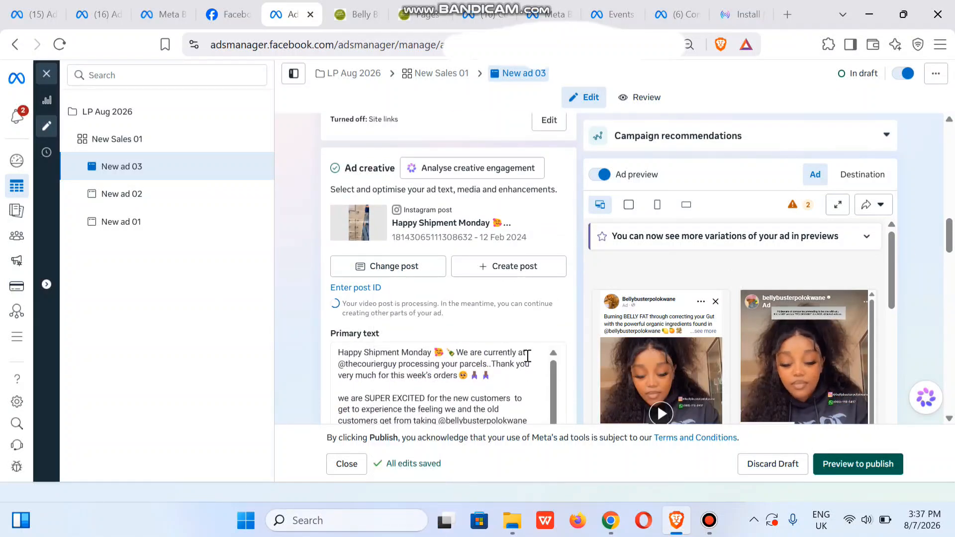
click(854, 468)
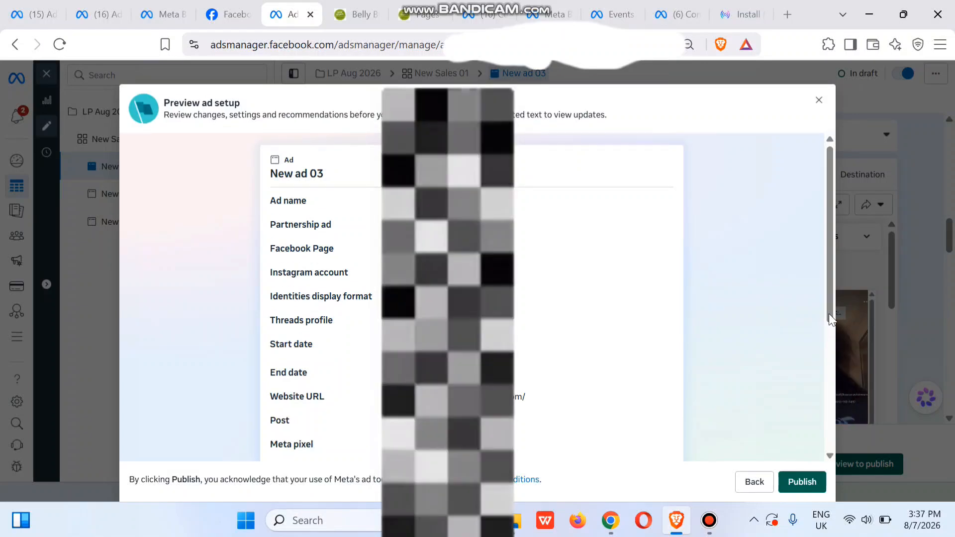
drag(829, 313, 829, 441)
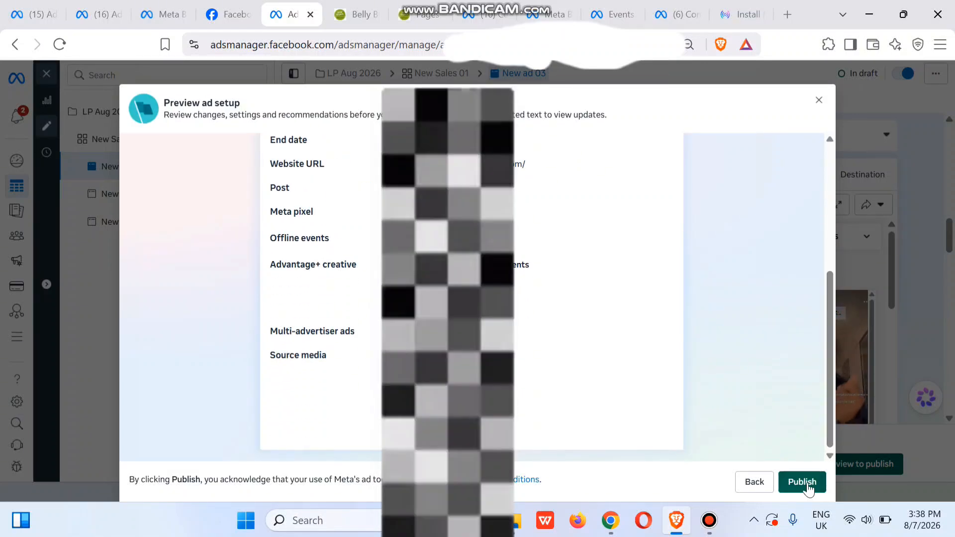
click(802, 482)
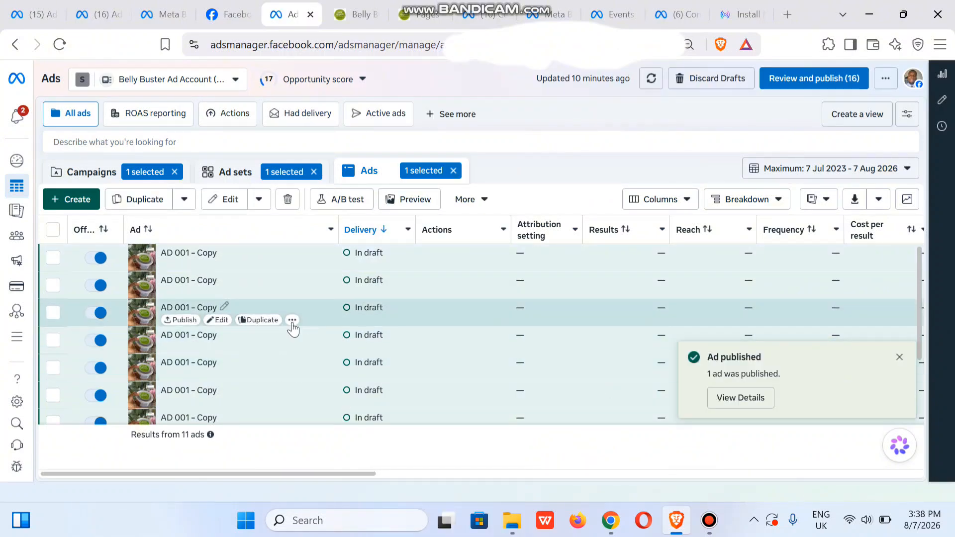
Return to the campaigns list and clear the LP Aug 2026 campaign selection.
click(92, 172)
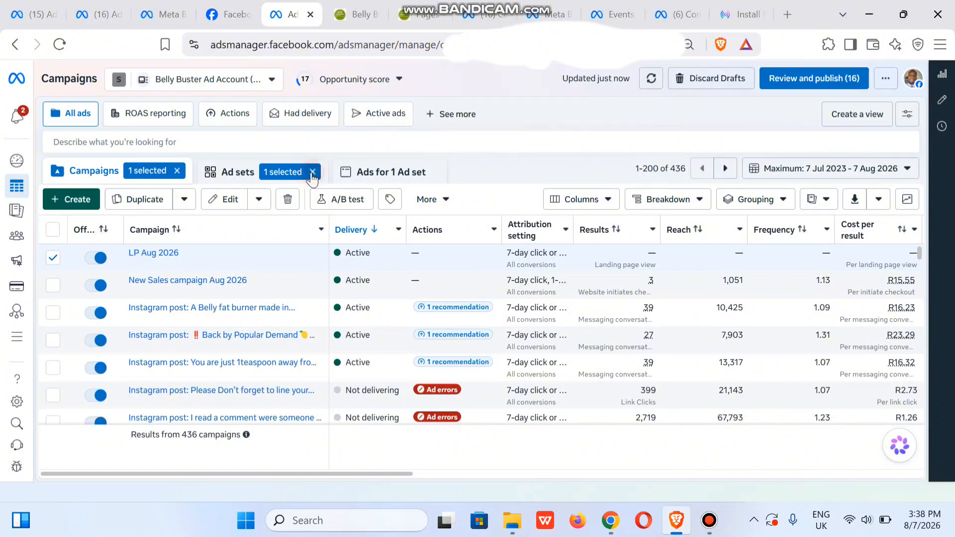
click(177, 171)
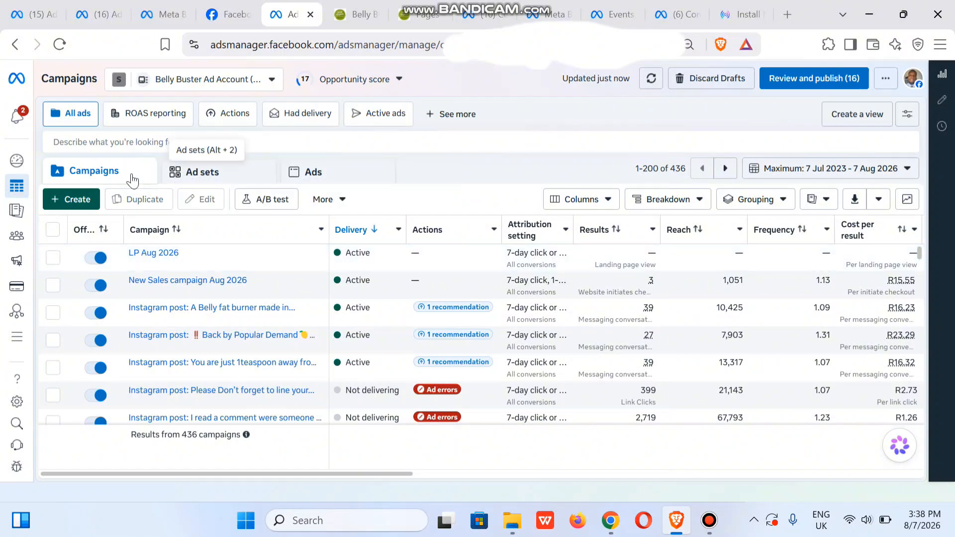